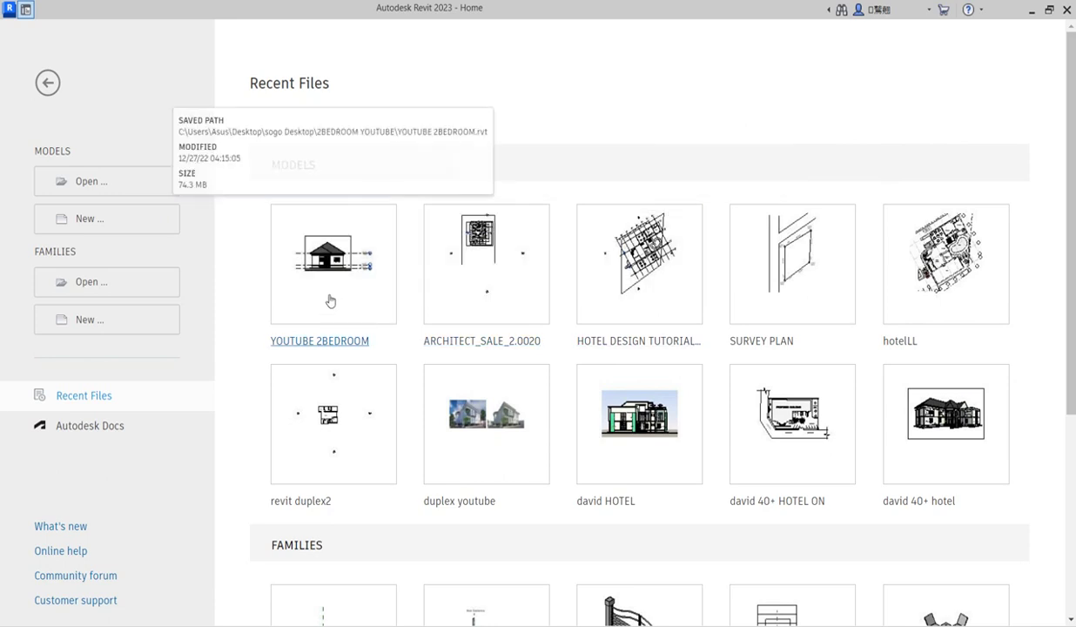
- Open the YOUTUBE 2BEDROOM project and review the South elevation levels at -1000, 0 and 3000
click(373, 284)
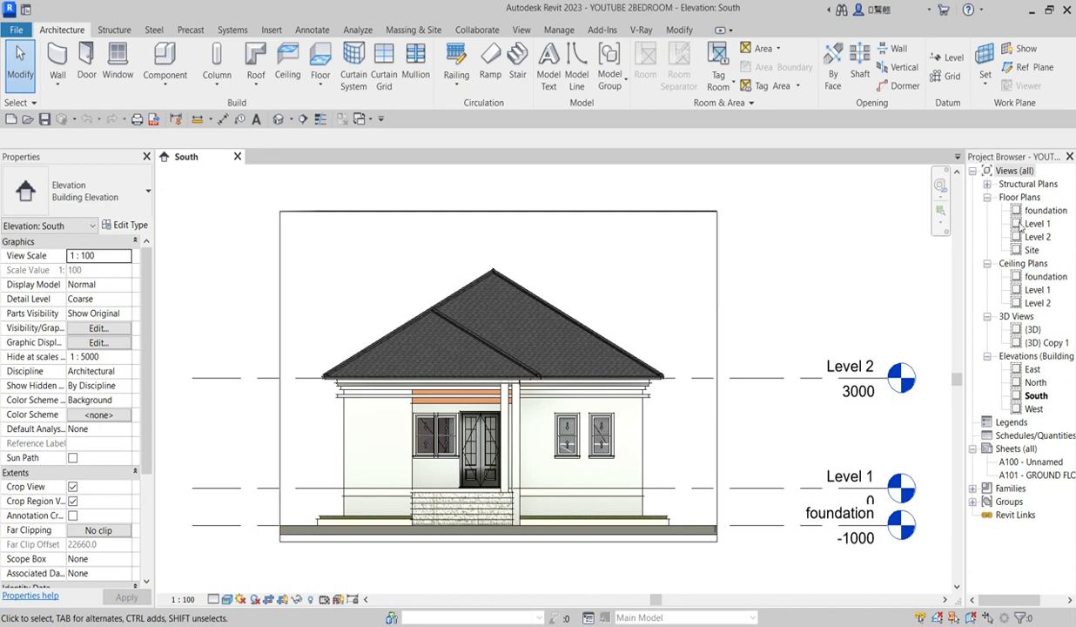
scroll(777, 365, down, 2)
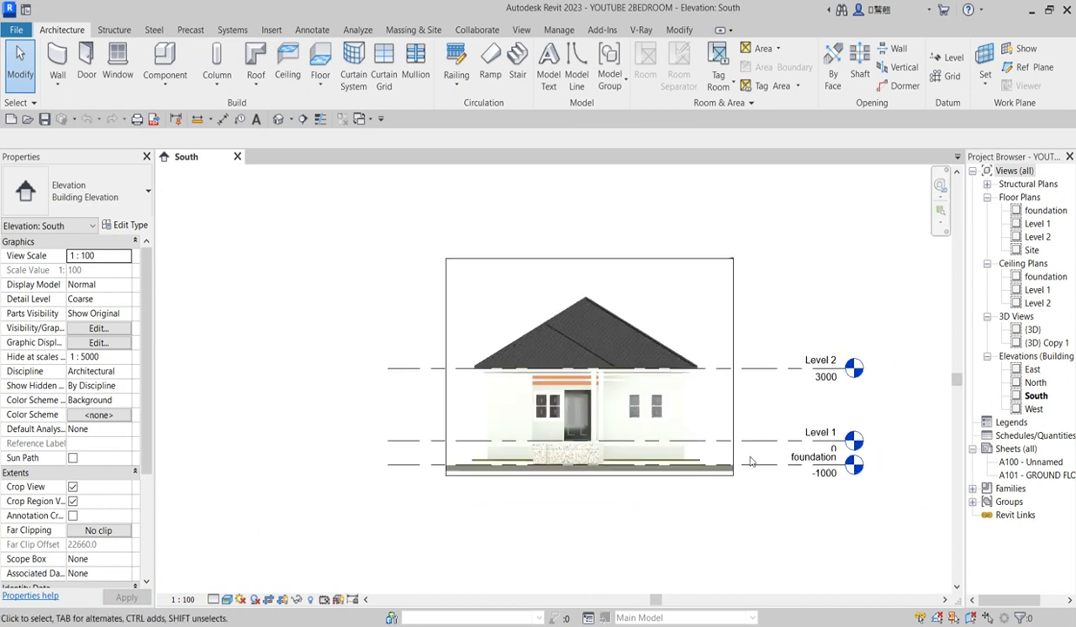
scroll(744, 457, up, 3)
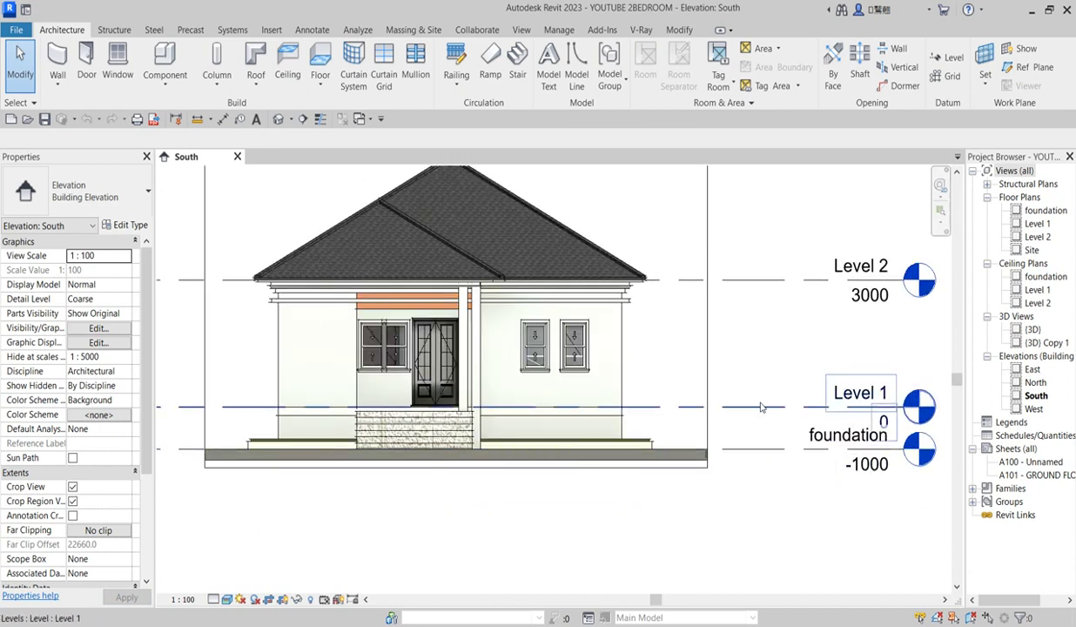
scroll(796, 357, down, 2)
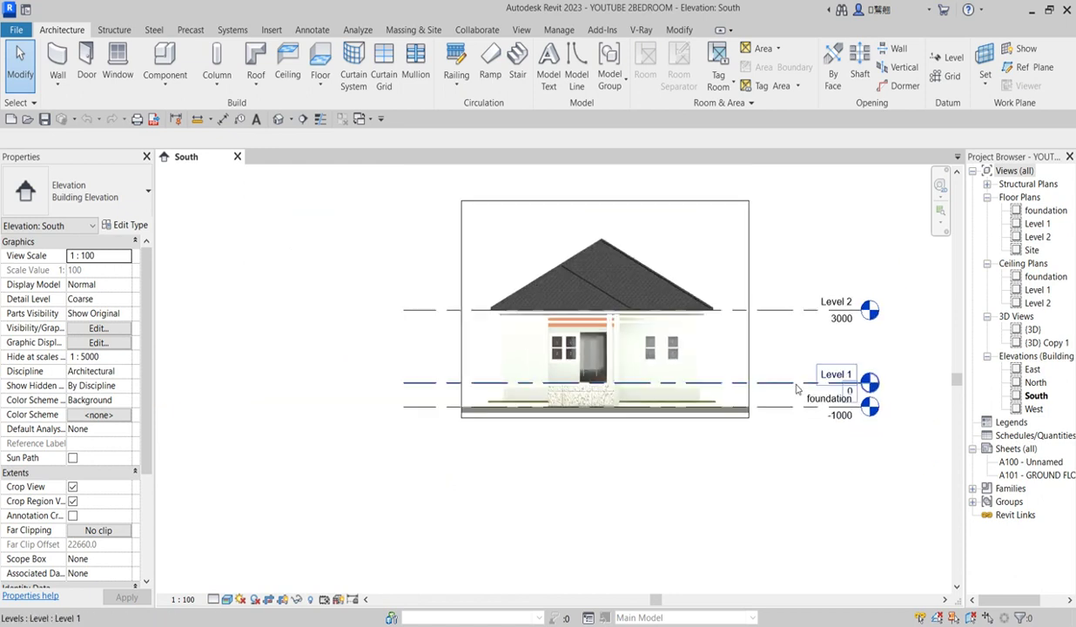
scroll(407, 402, down, 2)
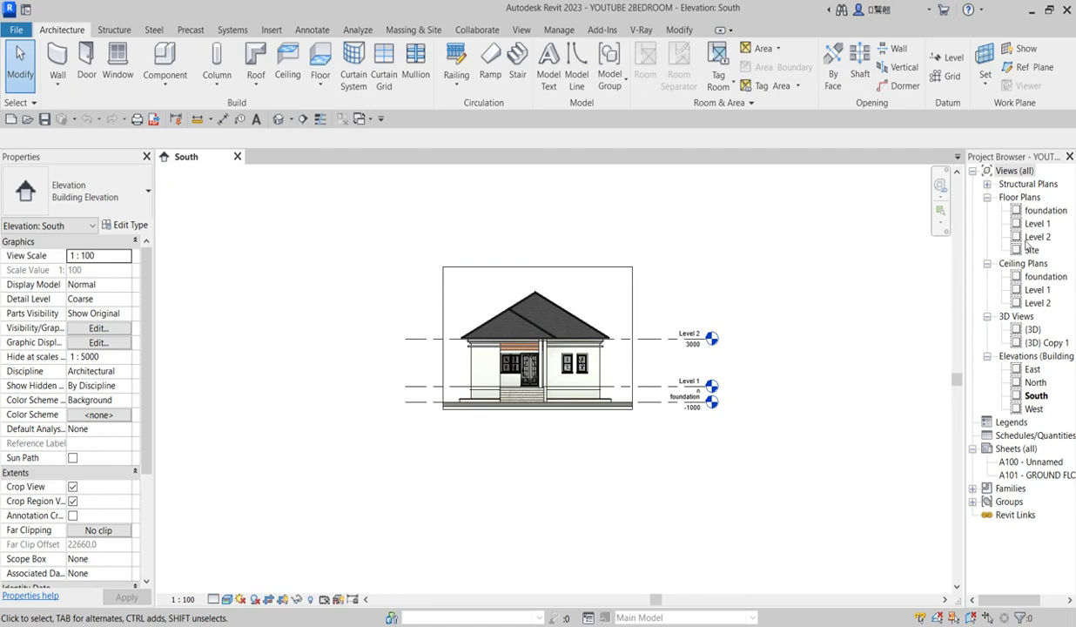
- Delete sheets A100 and A101 from the Project Browser
click(1020, 463)
right_click(984, 459)
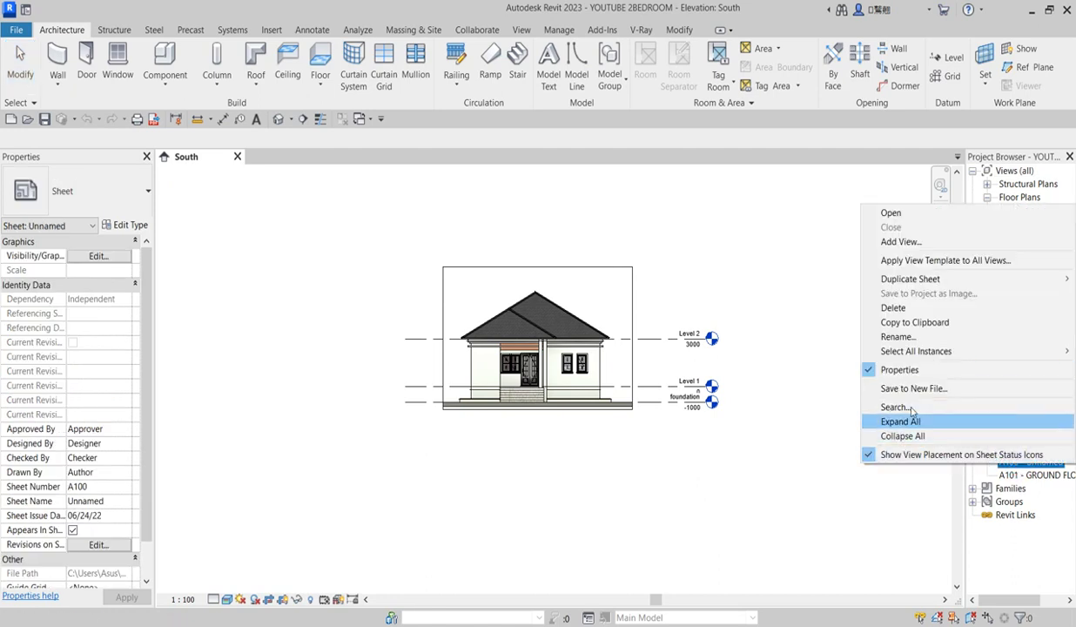
click(892, 307)
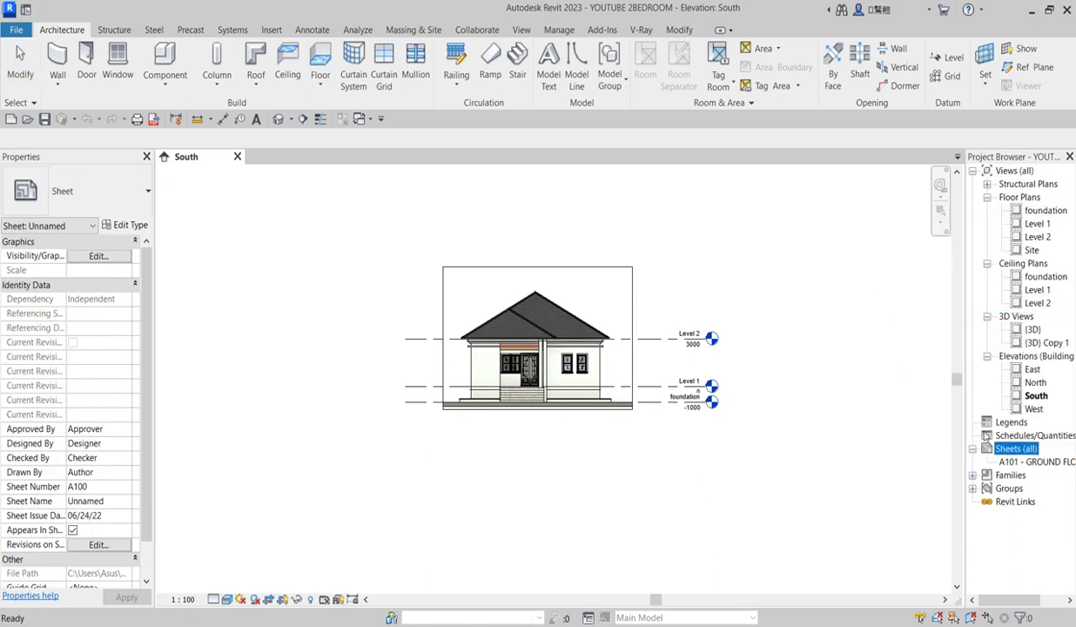
click(1019, 463)
right_click(1018, 463)
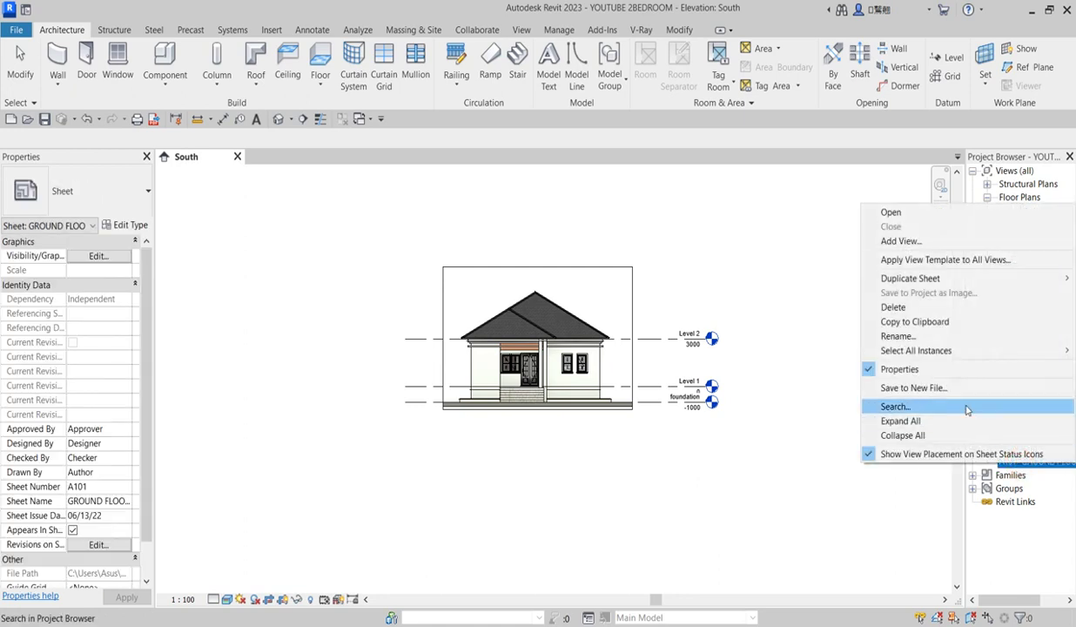
click(891, 307)
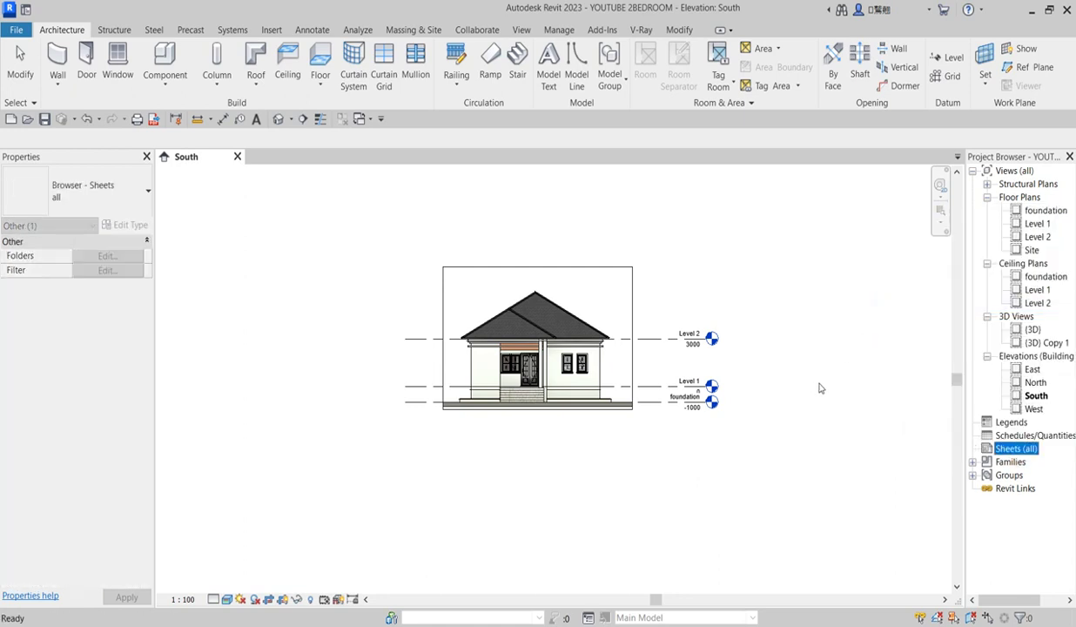
- Delete the {3D} Copy 1 and {3D} views
click(861, 435)
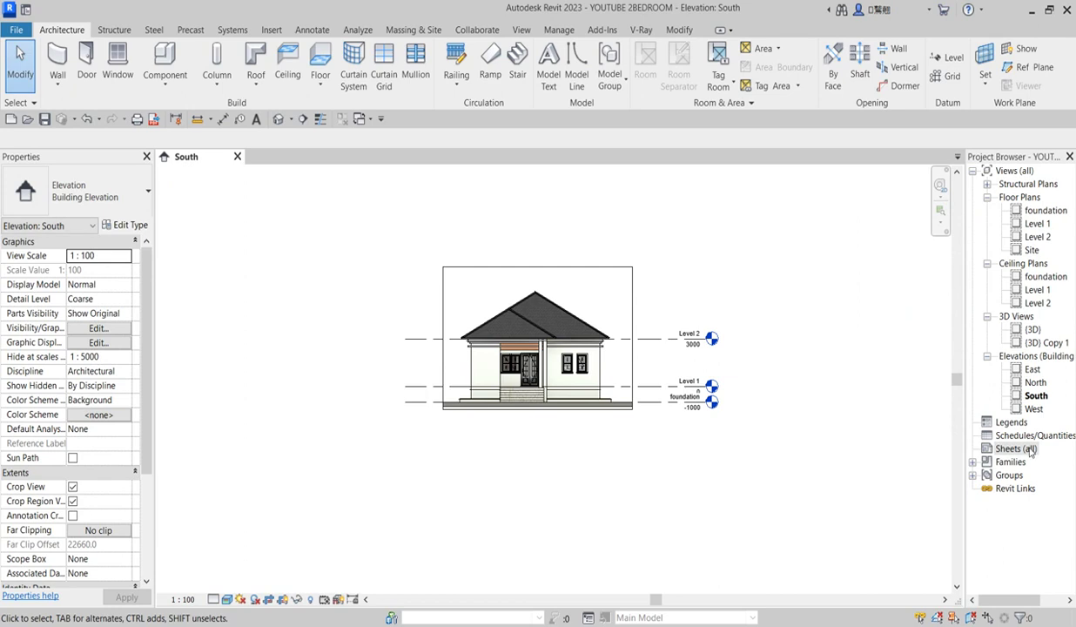
click(1035, 343)
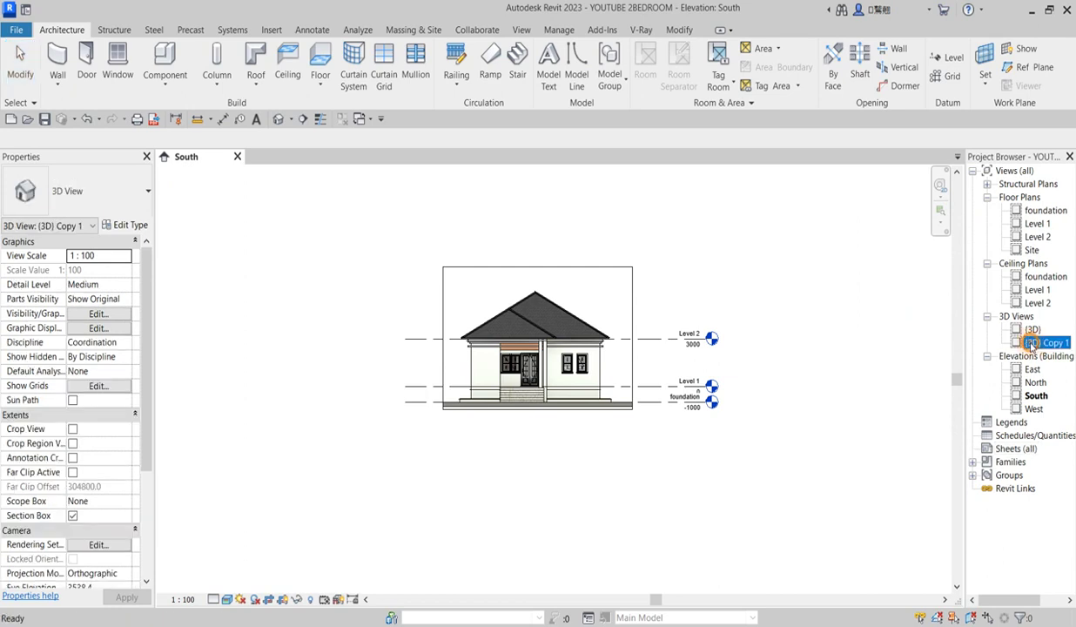
right_click(1032, 345)
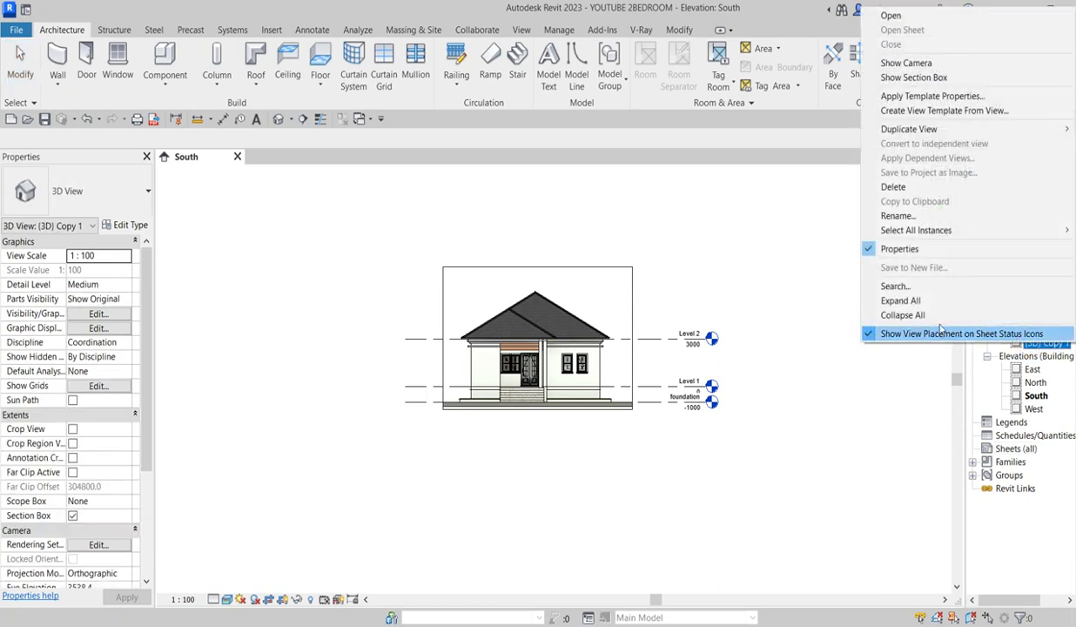
click(897, 187)
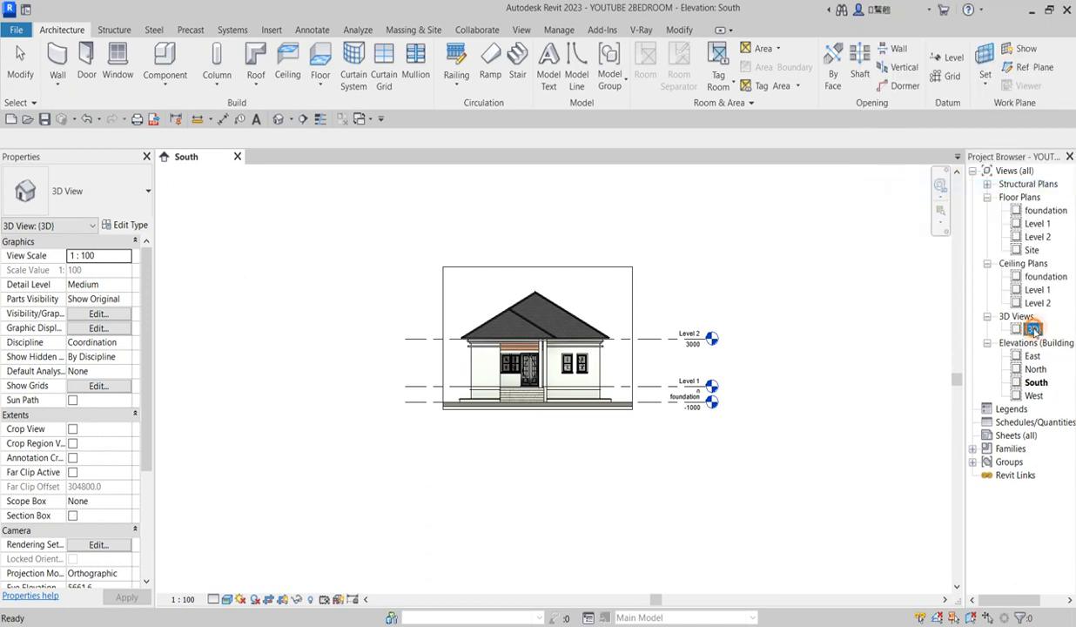
right_click(1032, 331)
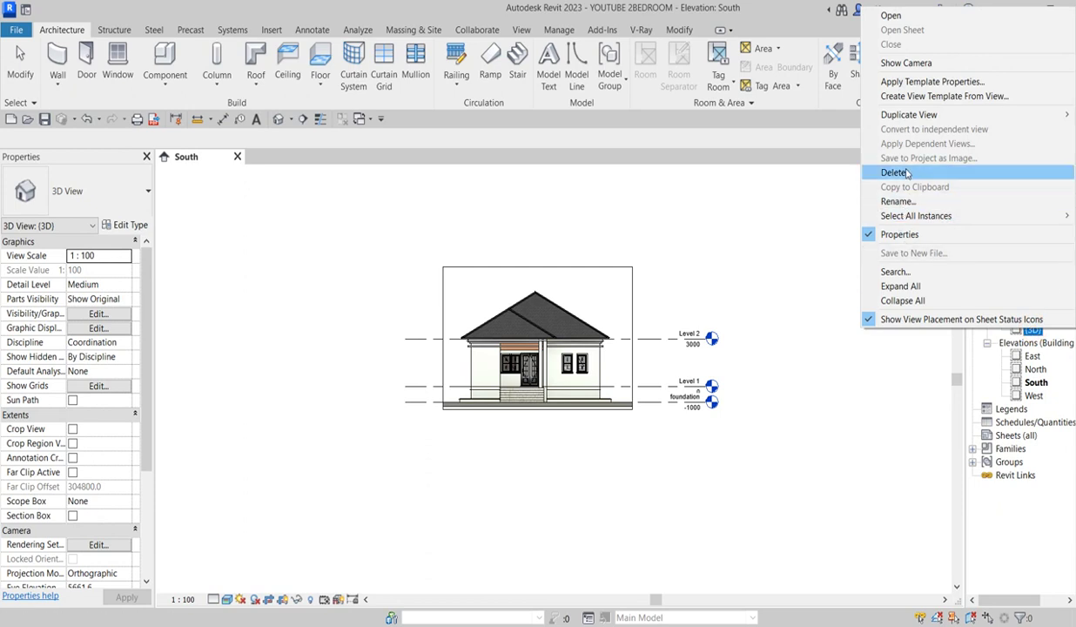
click(876, 171)
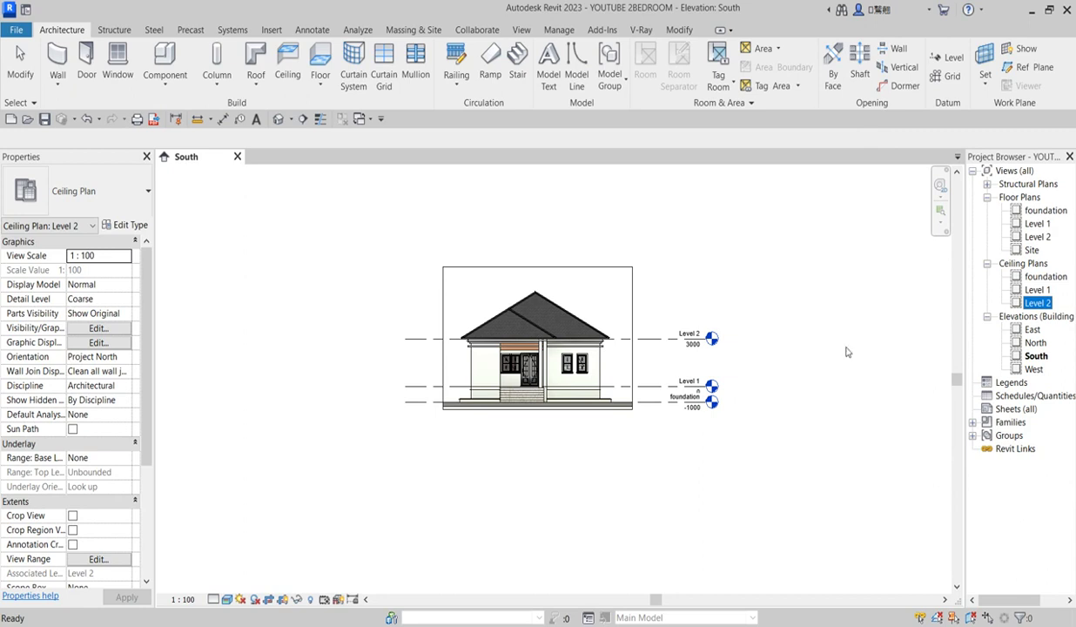
- Open the default 3D view of the model
scroll(509, 375, up, 3)
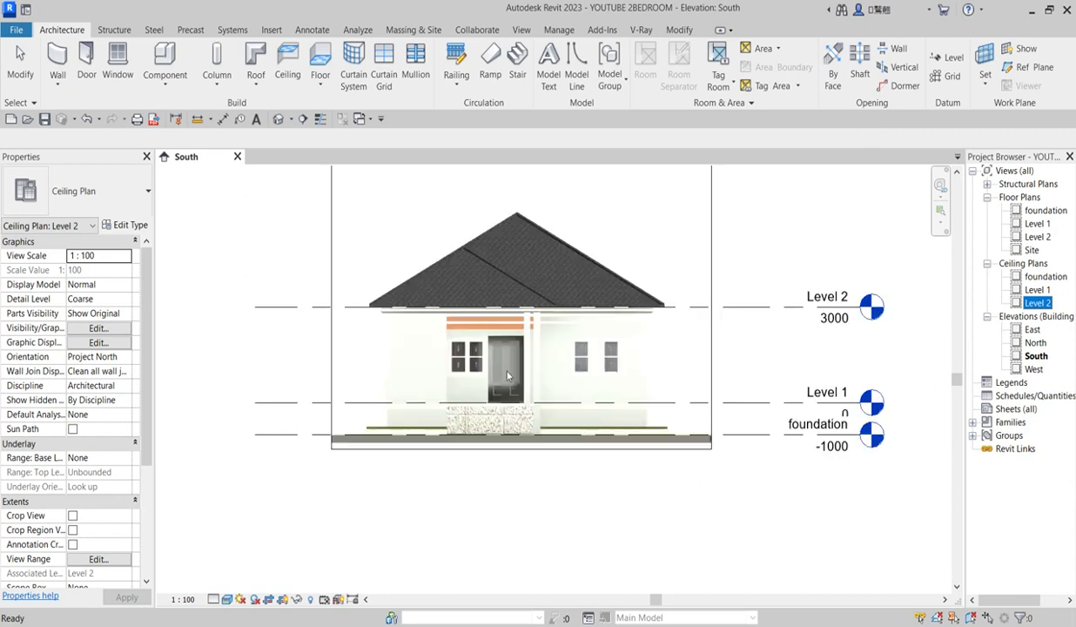
scroll(599, 355, down, 1)
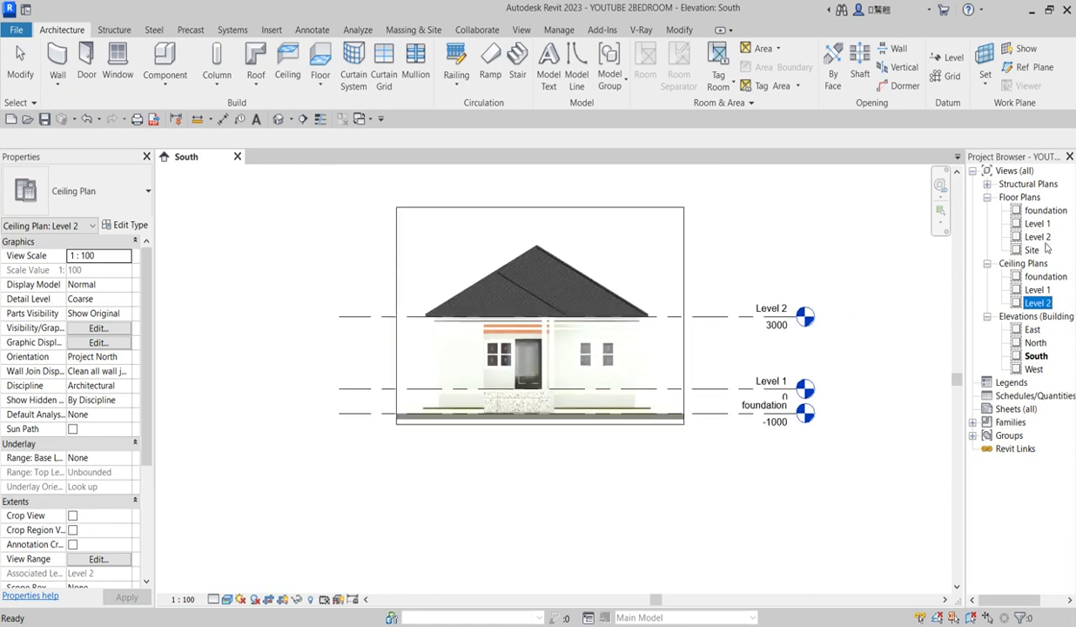
click(781, 237)
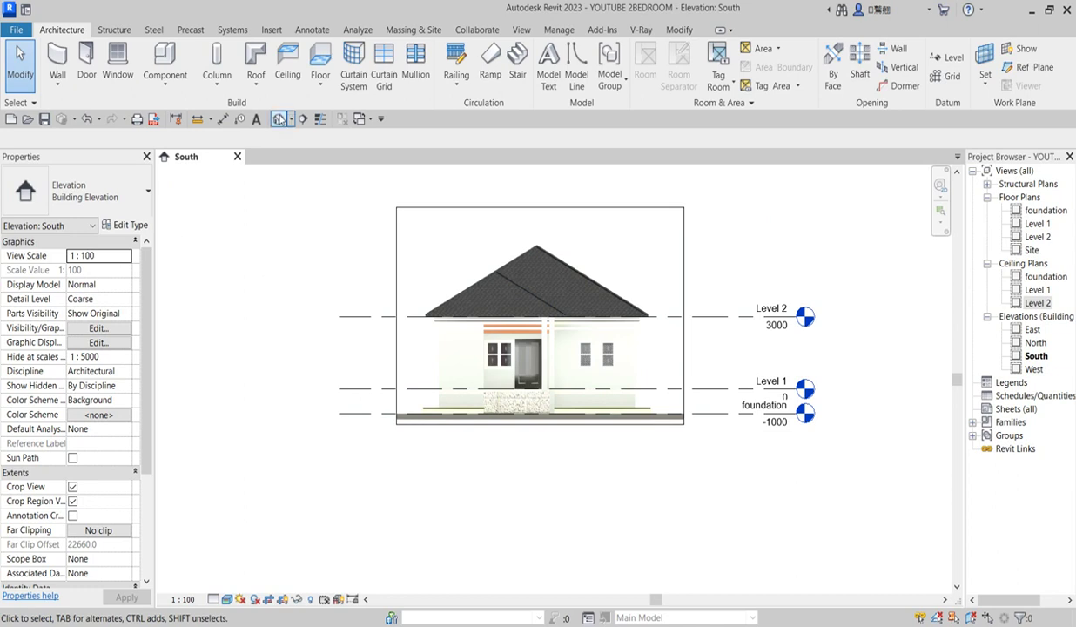
click(278, 118)
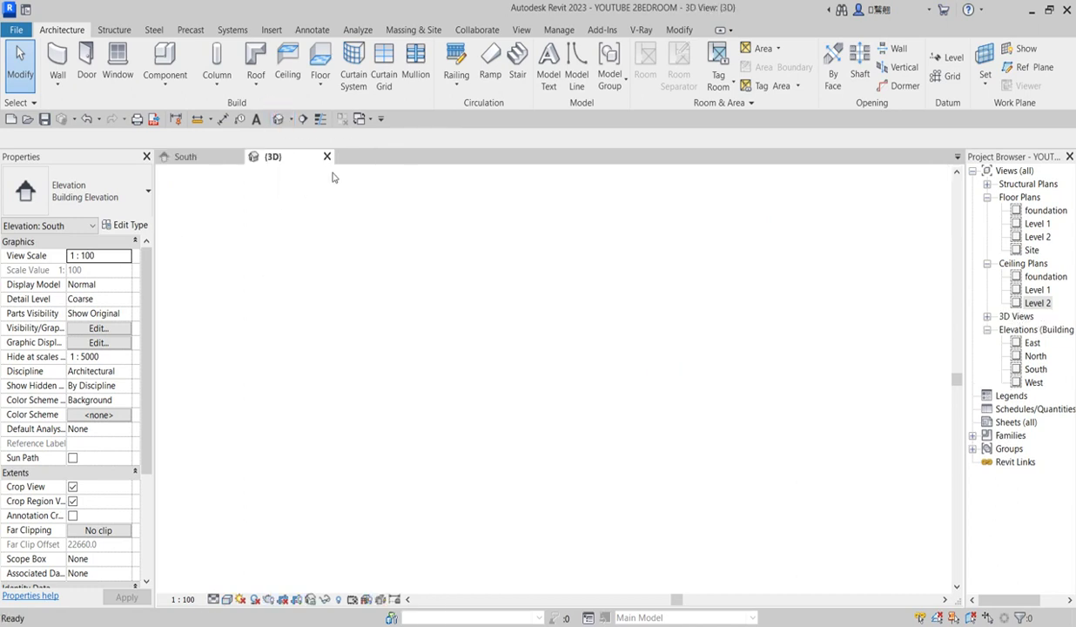
- Delete all the house elements and then the site floor, leaving only level lines
scroll(544, 374, up, 3)
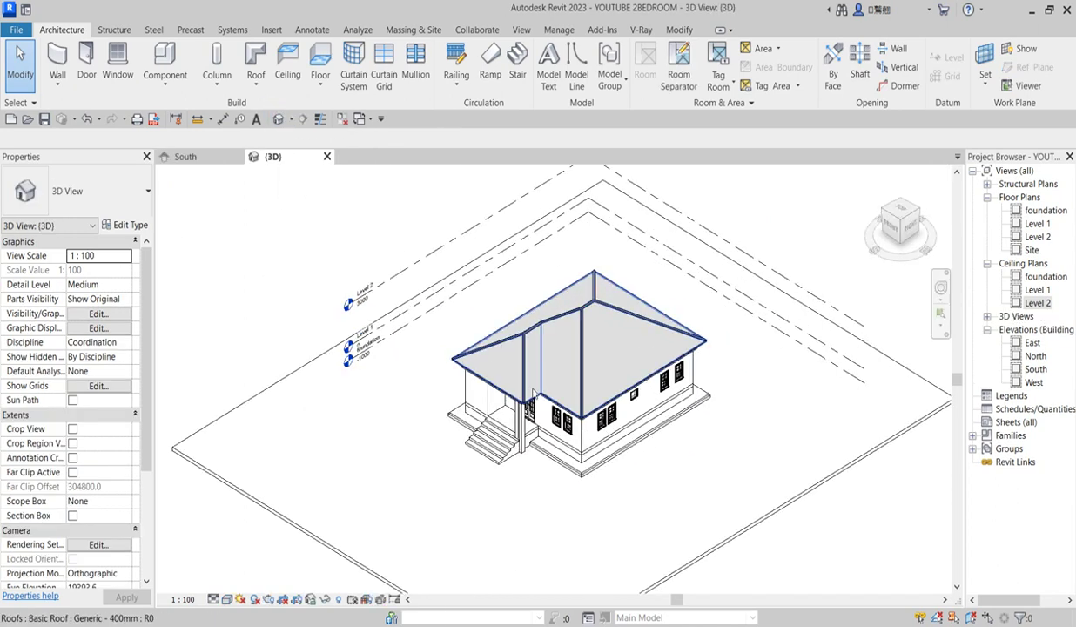
scroll(414, 182, down, 2)
drag(431, 188, 646, 419)
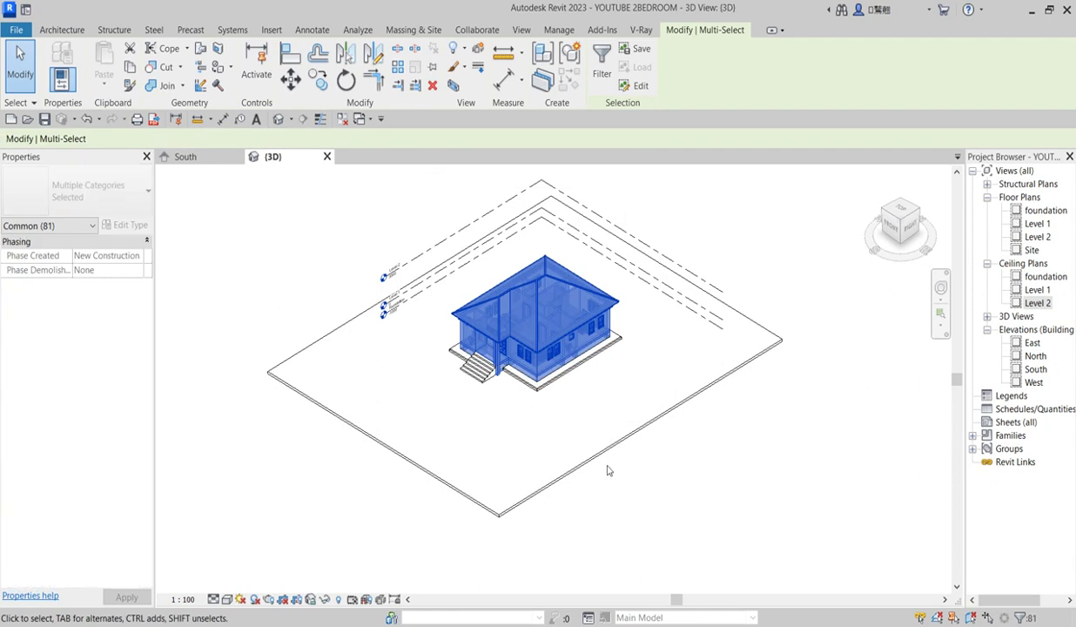
click(432, 85)
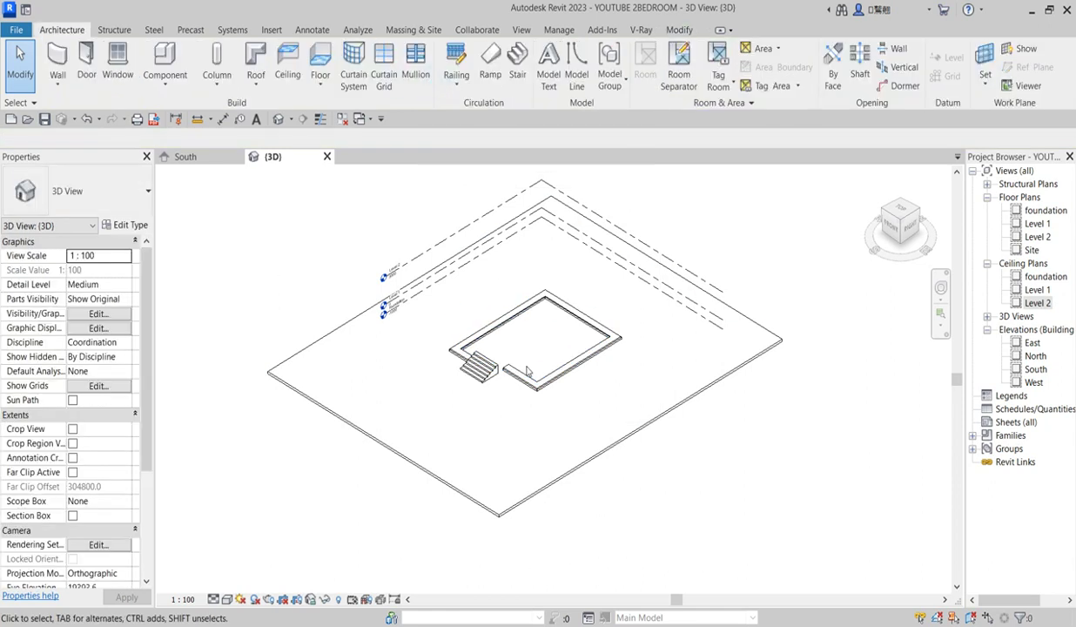
click(669, 420)
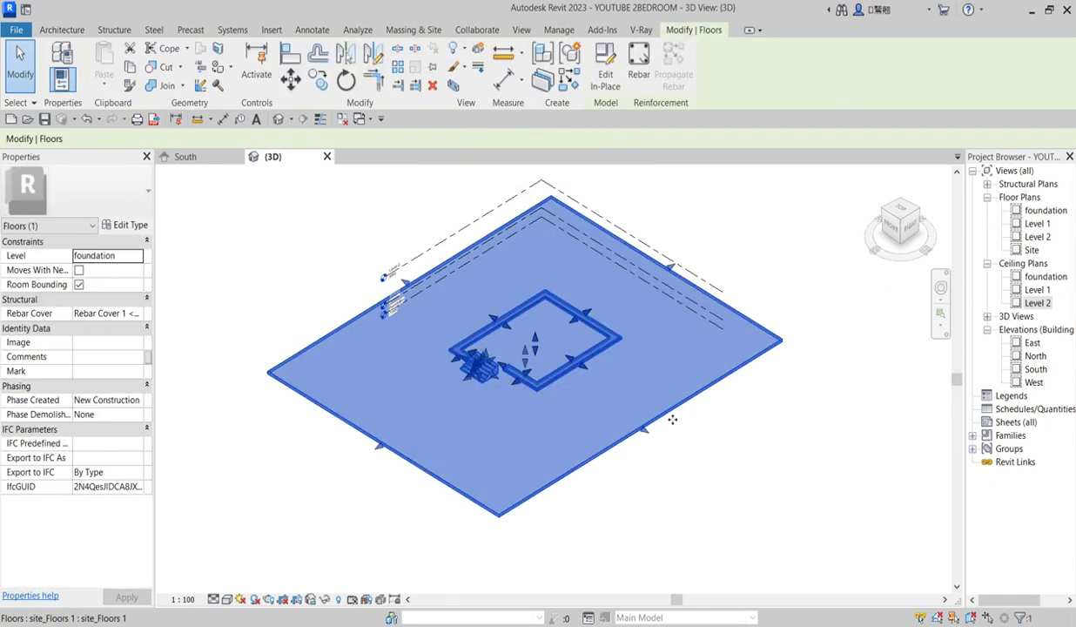
click(430, 86)
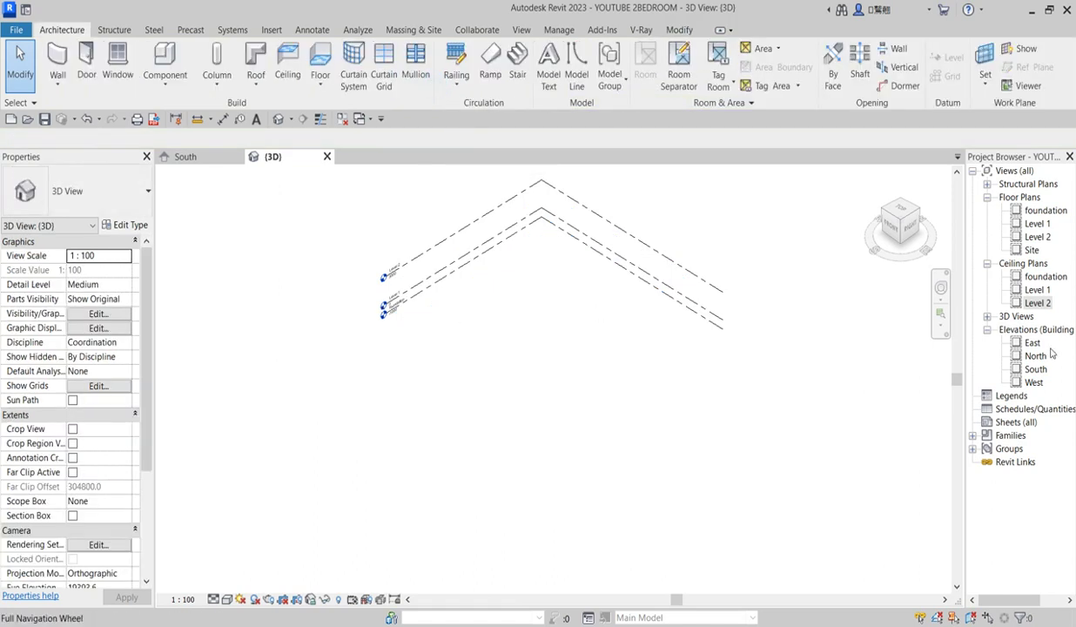
- Check the South, North and East elevations and the foundation floor plan
double_click(1034, 370)
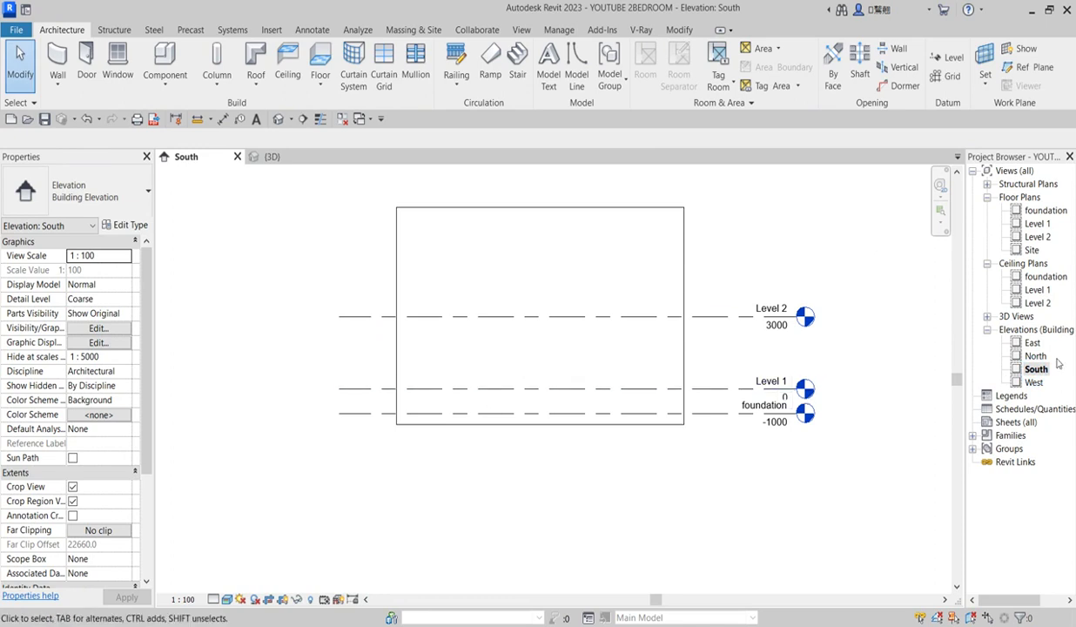
double_click(1035, 356)
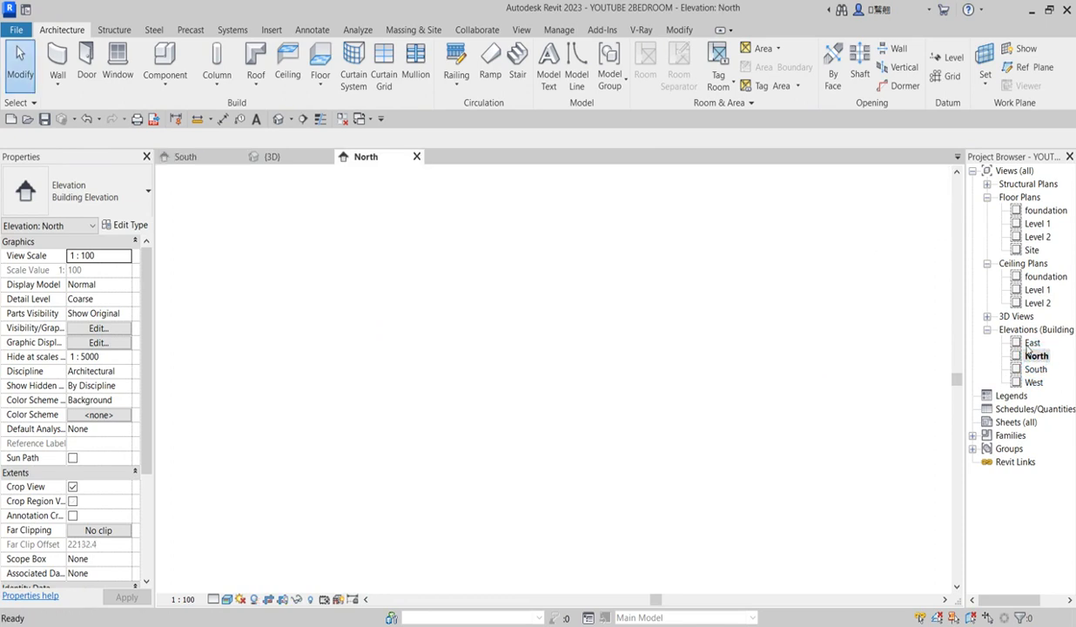
double_click(1032, 343)
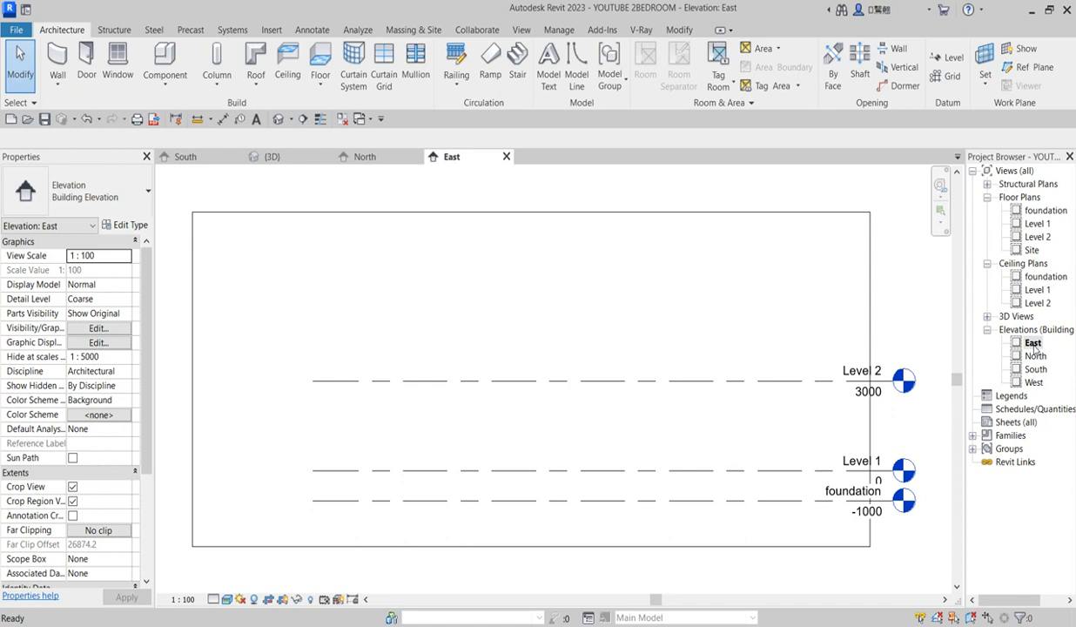
double_click(1041, 211)
scroll(512, 350, up, 3)
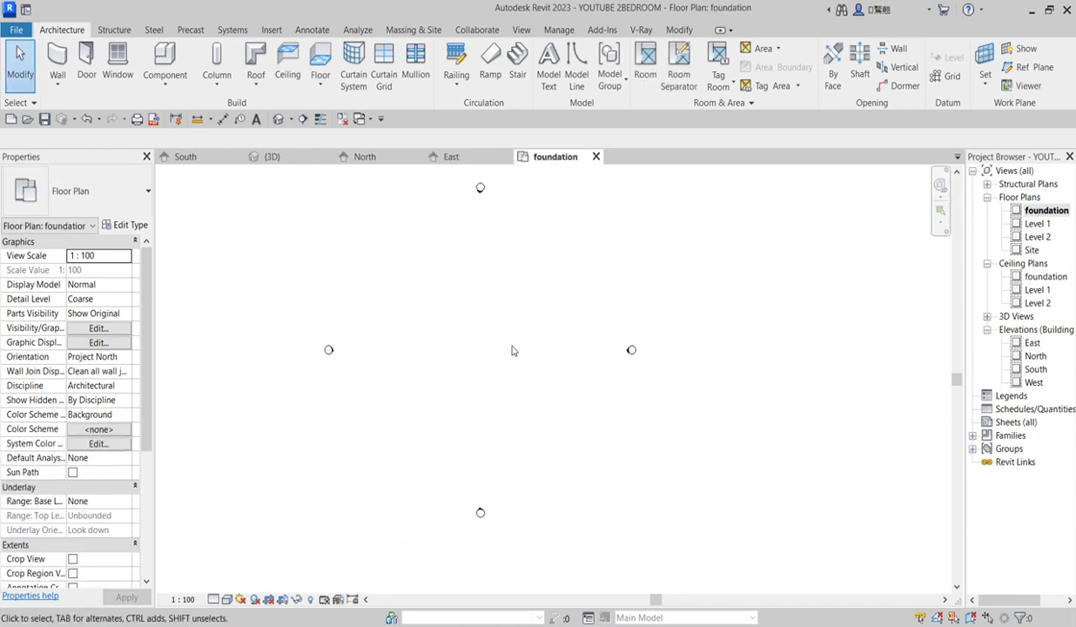
- In the Level 1 floor plan, delete the leftover lines and zoom to fit
double_click(1044, 225)
scroll(496, 273, up, 2)
drag(376, 181, 559, 343)
key(Delete)
key(z)
key(f)
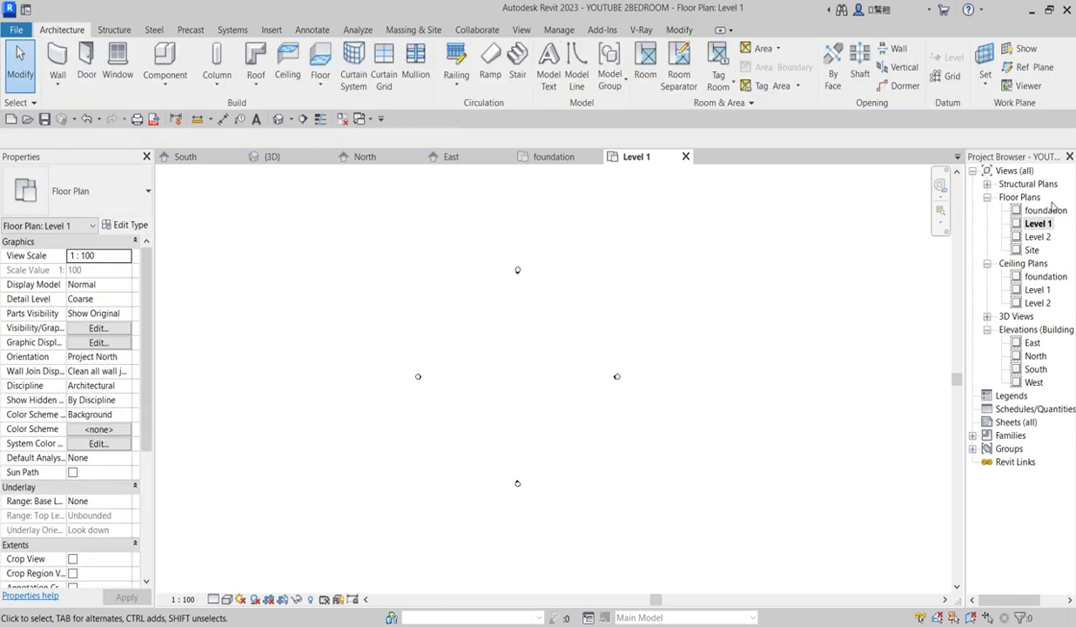
- Check the Level 2 and Site floor plans and both ceiling plans
double_click(1037, 236)
click(1032, 251)
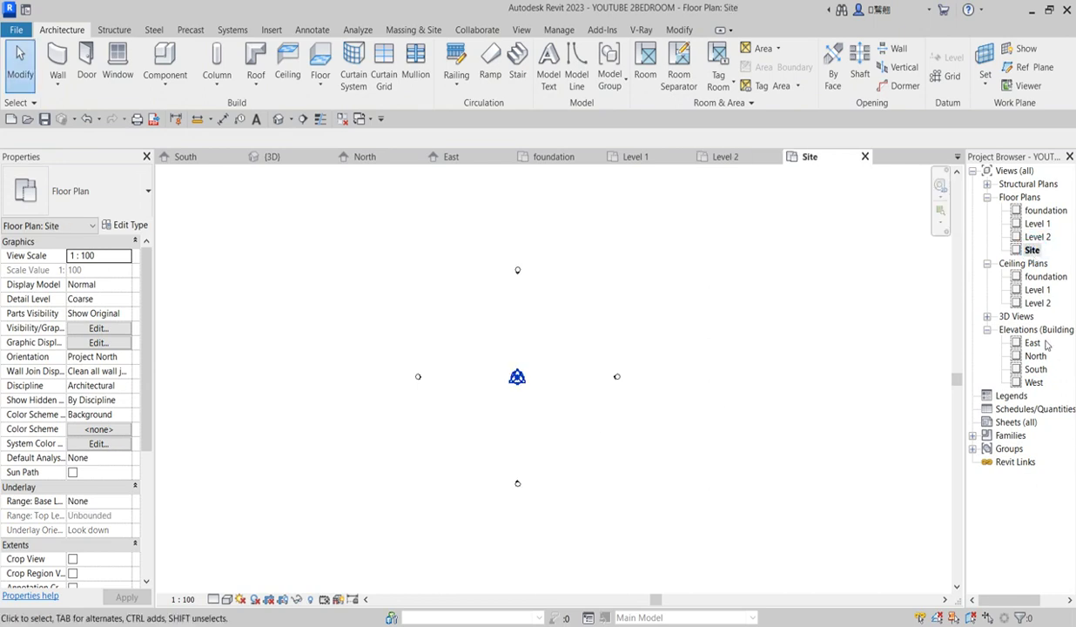
double_click(1037, 289)
click(1036, 303)
double_click(1036, 303)
click(657, 355)
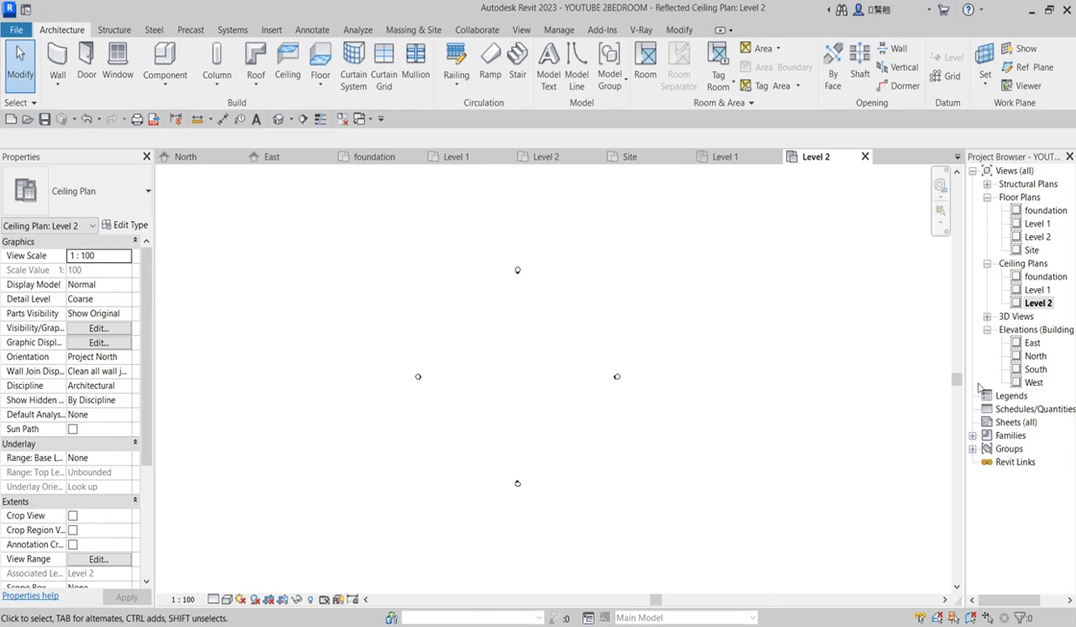
- Inspect the levels in the {3D} view, then return to the Level 1 floor plan
click(987, 316)
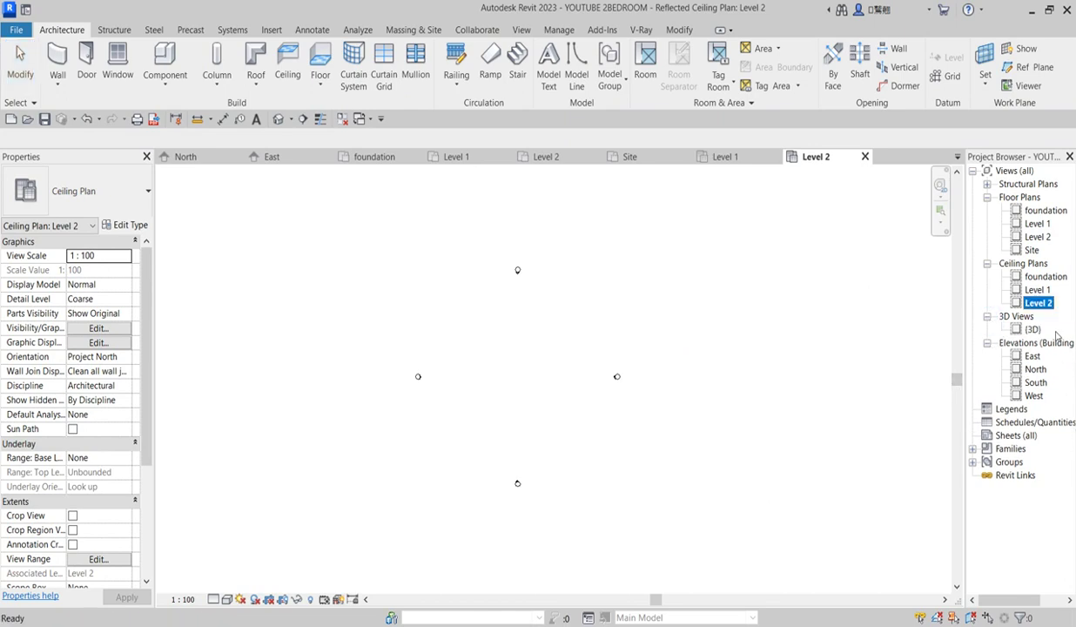
double_click(1032, 329)
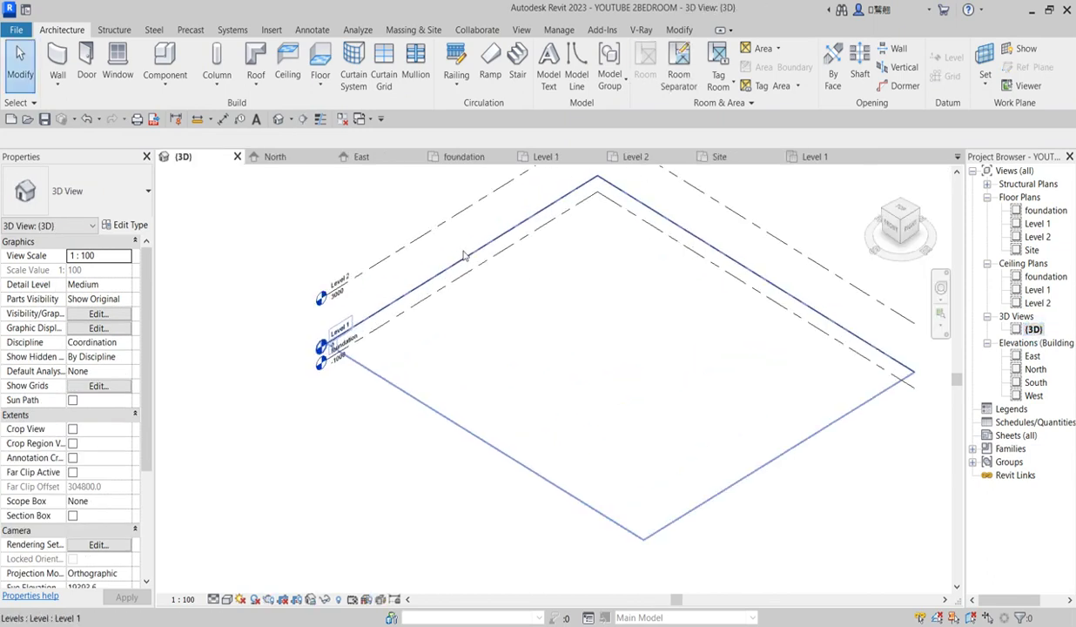
scroll(428, 336, down, 3)
scroll(427, 342, up, 3)
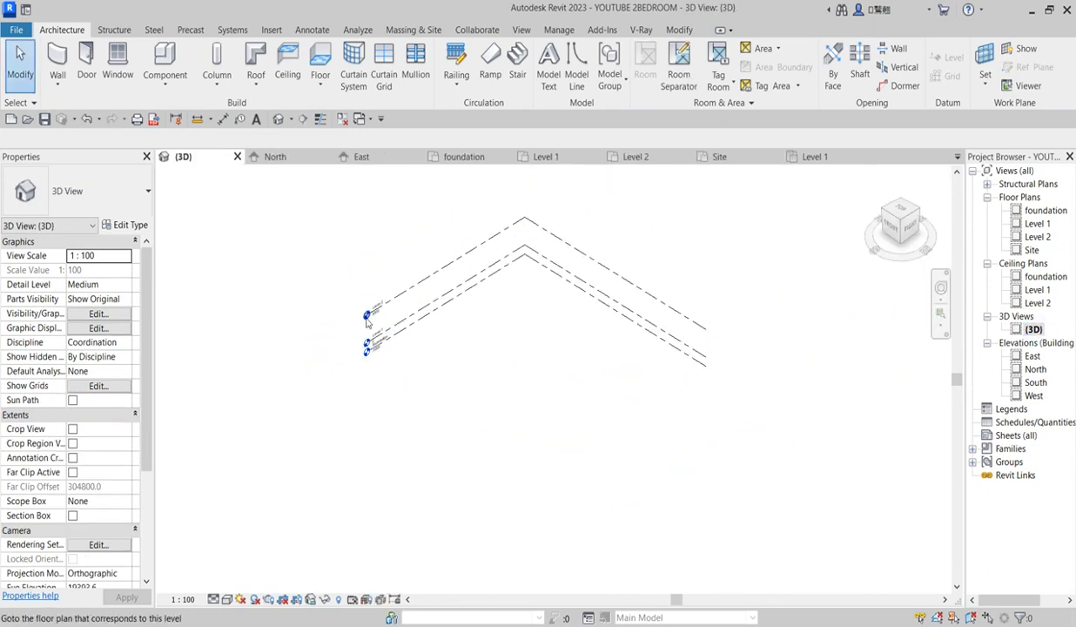
scroll(436, 355, down, 4)
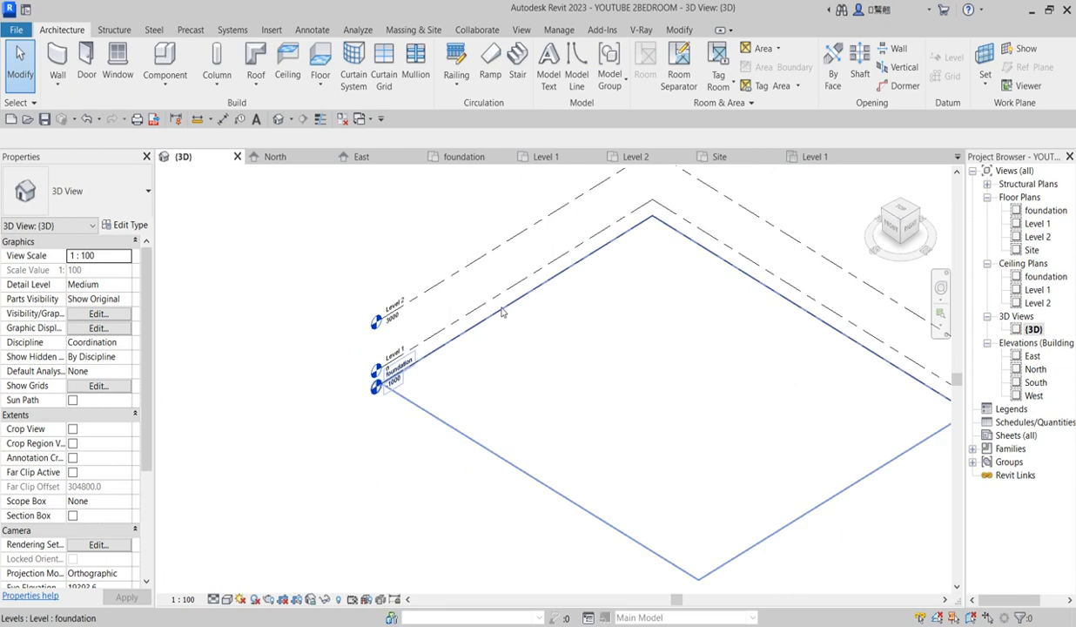
scroll(639, 324, up, 3)
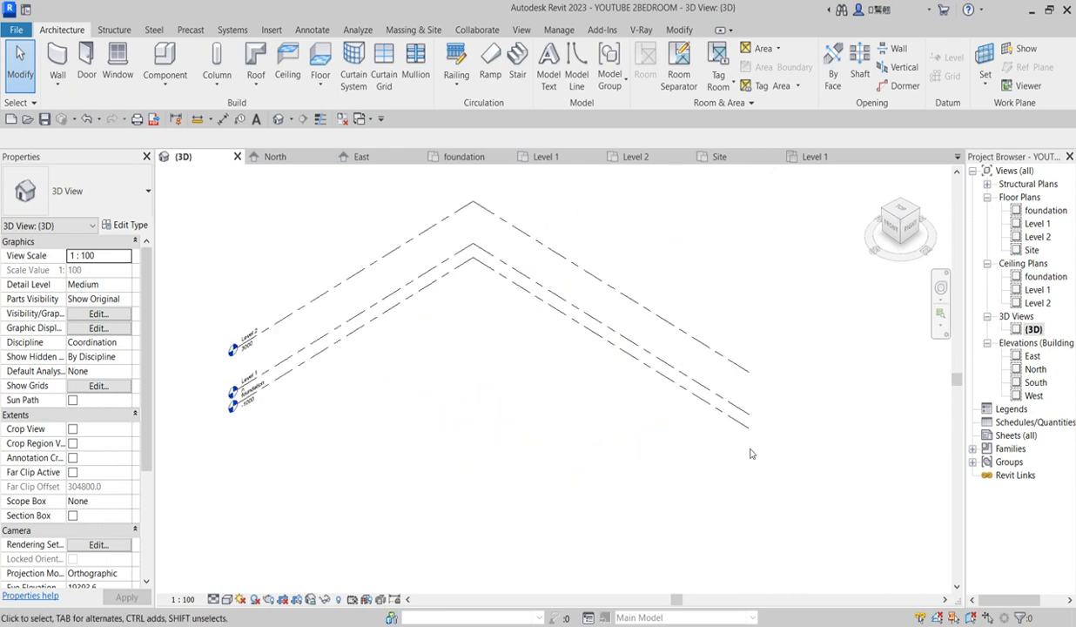
scroll(510, 344, down, 3)
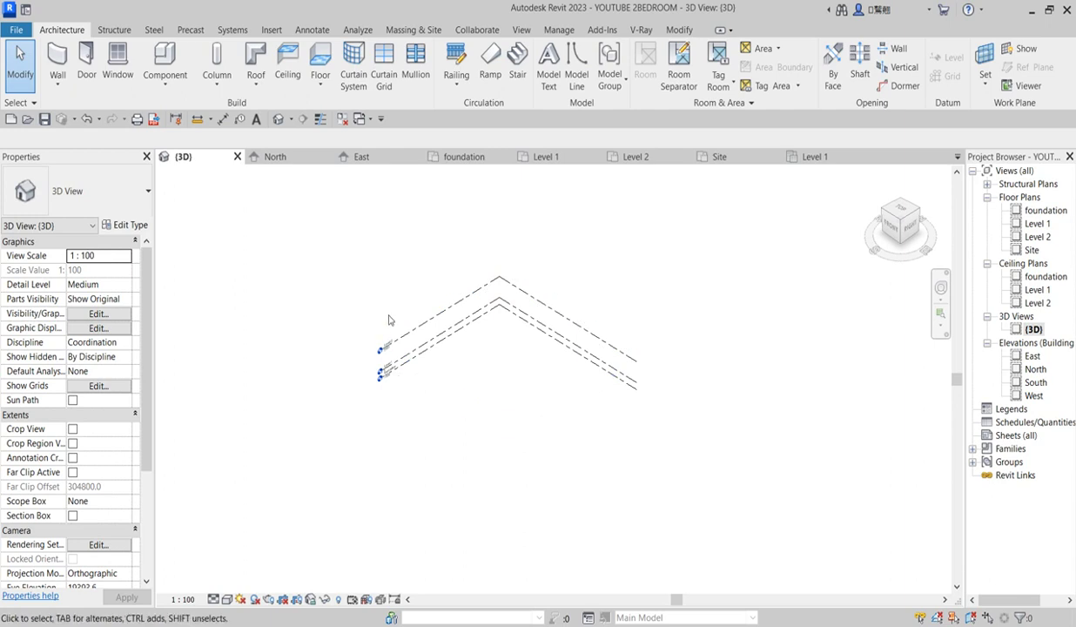
scroll(523, 396, down, 3)
scroll(490, 392, up, 3)
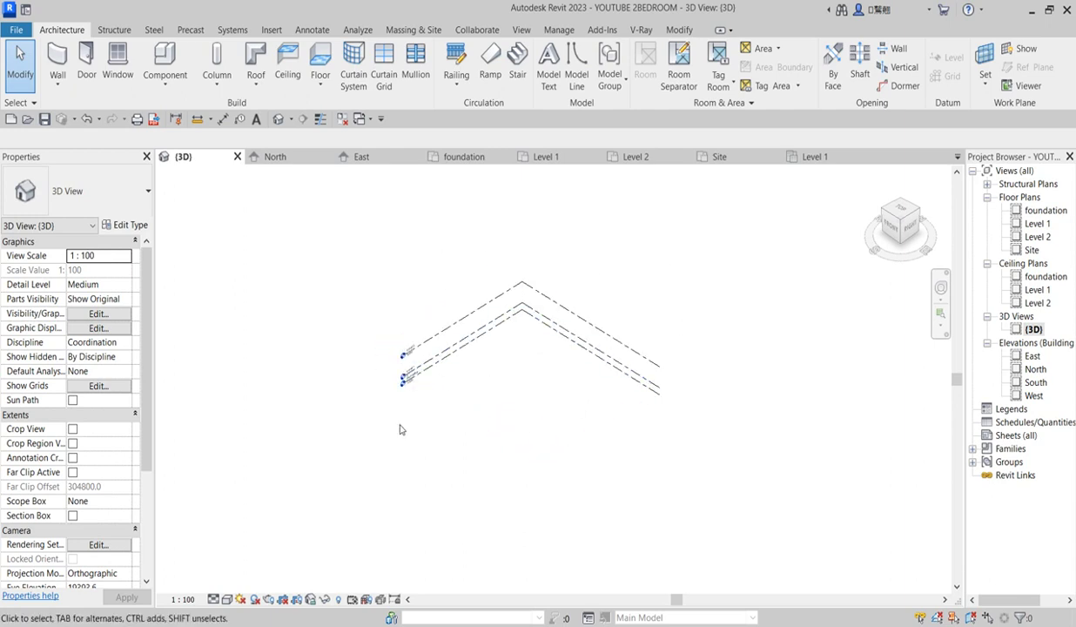
double_click(1036, 224)
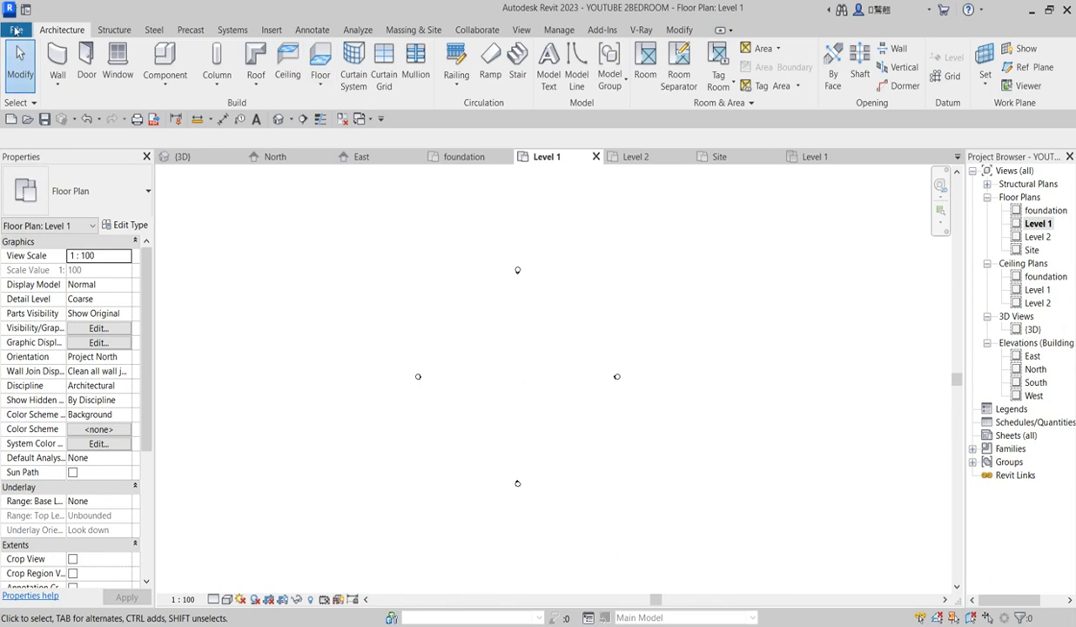
- Start Save As > Template, saving YOUTUBE 2BEDROOM as a Template Files (*.rte) file
click(16, 31)
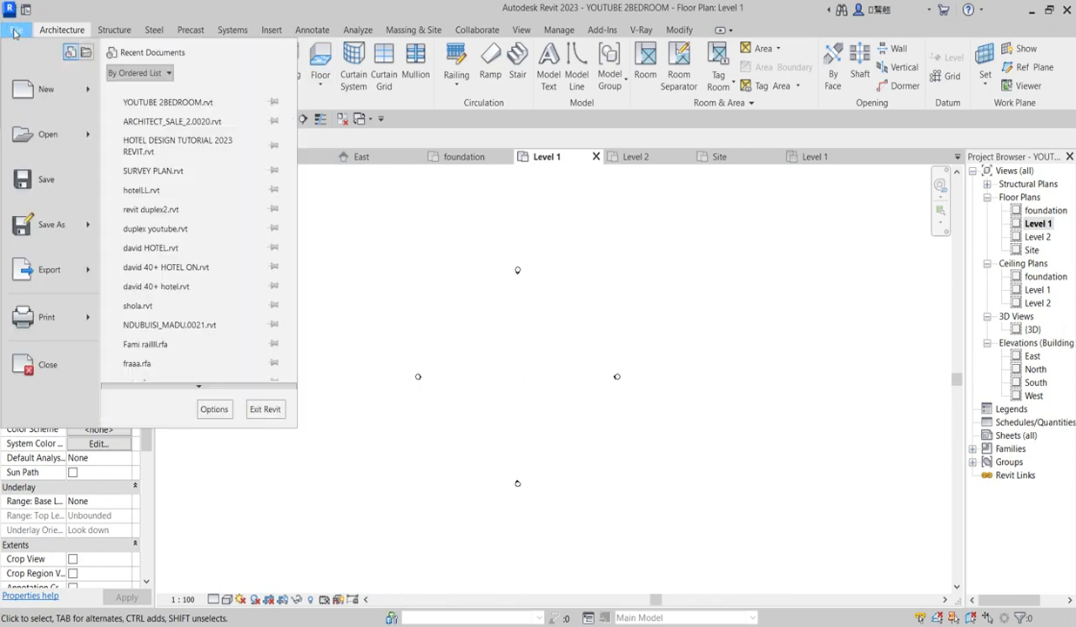
mouse_move(87, 229)
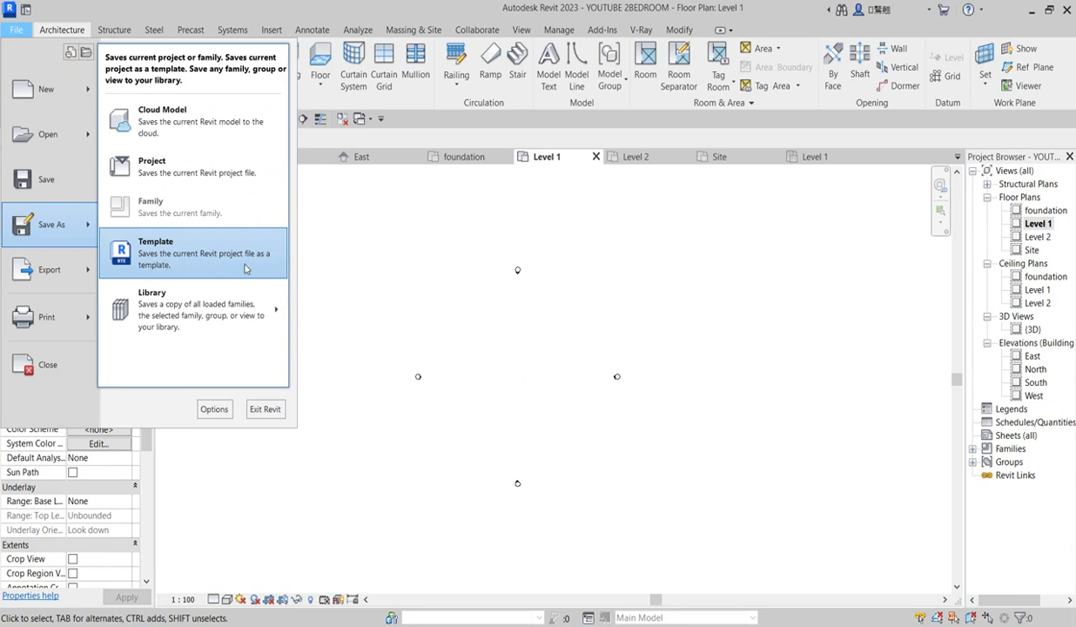
click(220, 259)
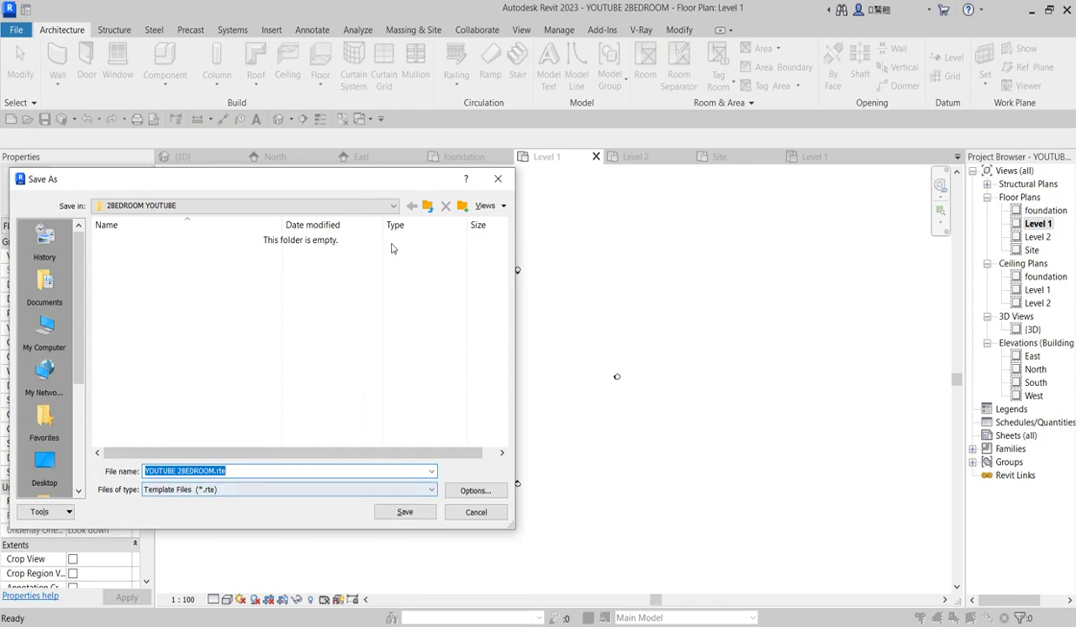
click(498, 181)
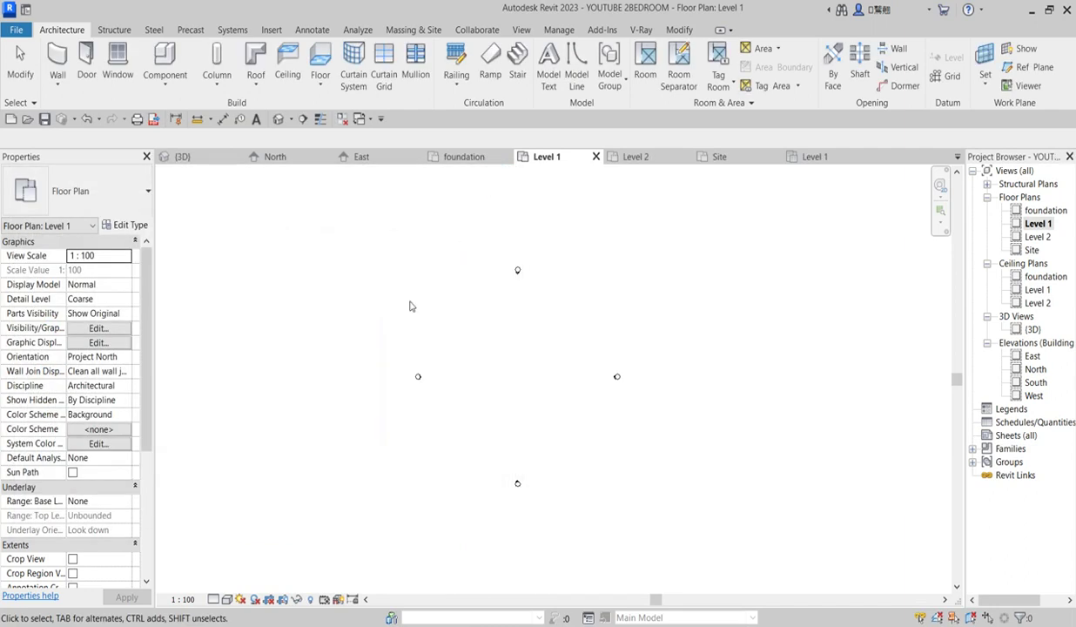
click(15, 32)
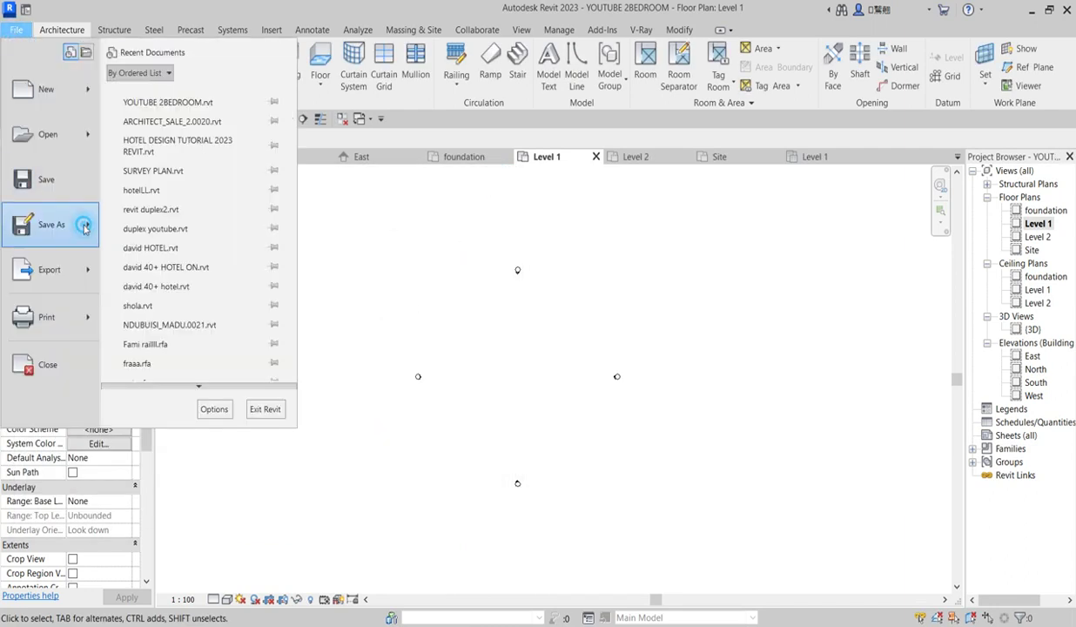
click(224, 166)
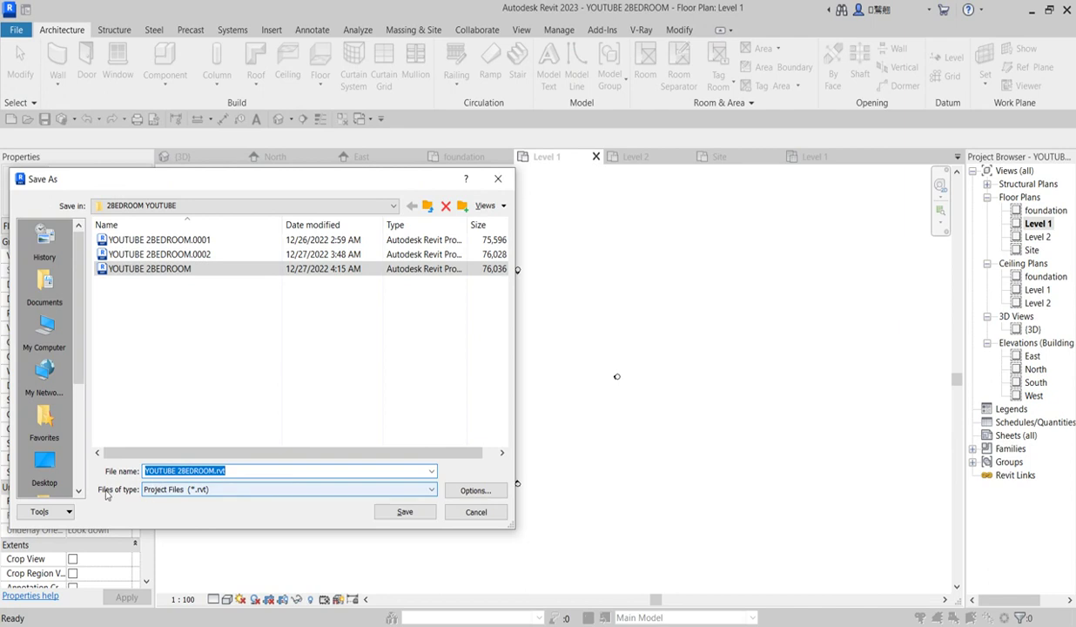
click(493, 185)
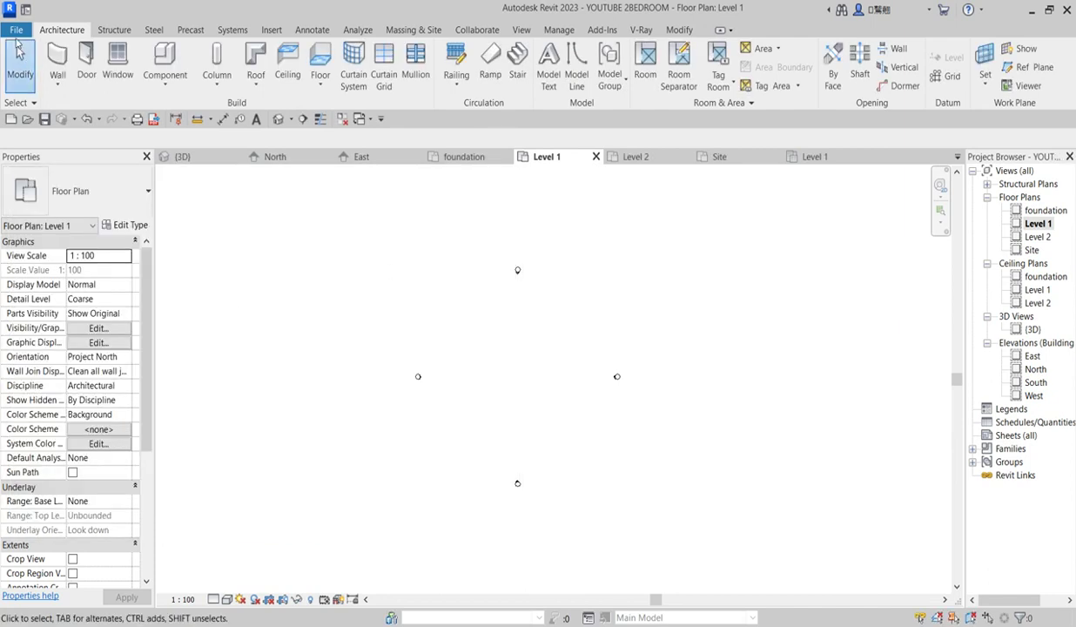
click(16, 31)
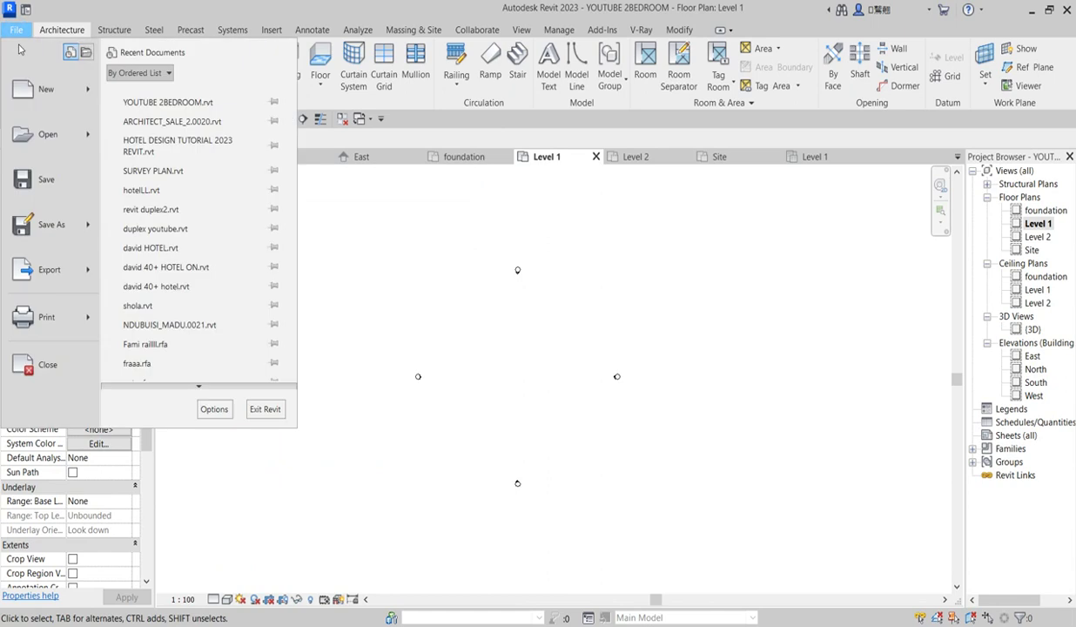
click(92, 228)
click(214, 245)
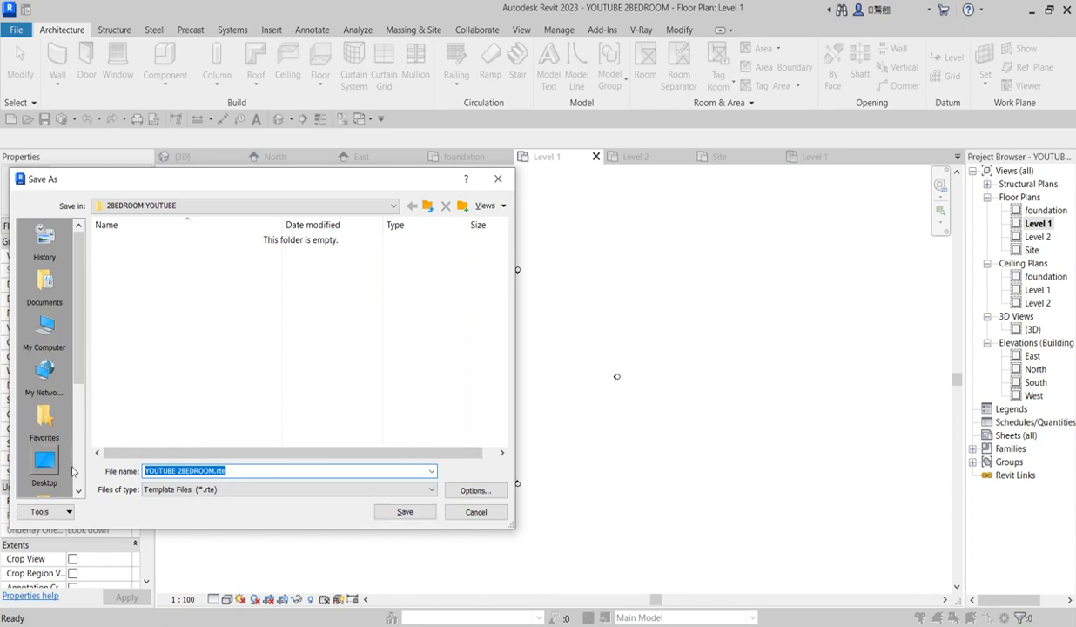
- Create a new folder named TEMPLATE on the Desktop
click(45, 467)
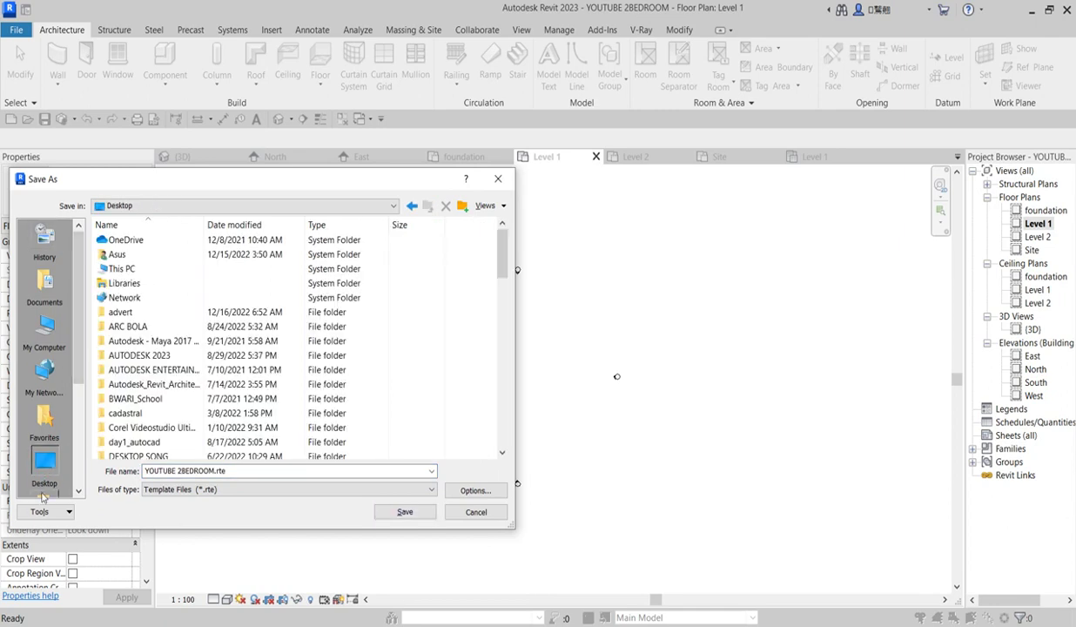
click(462, 206)
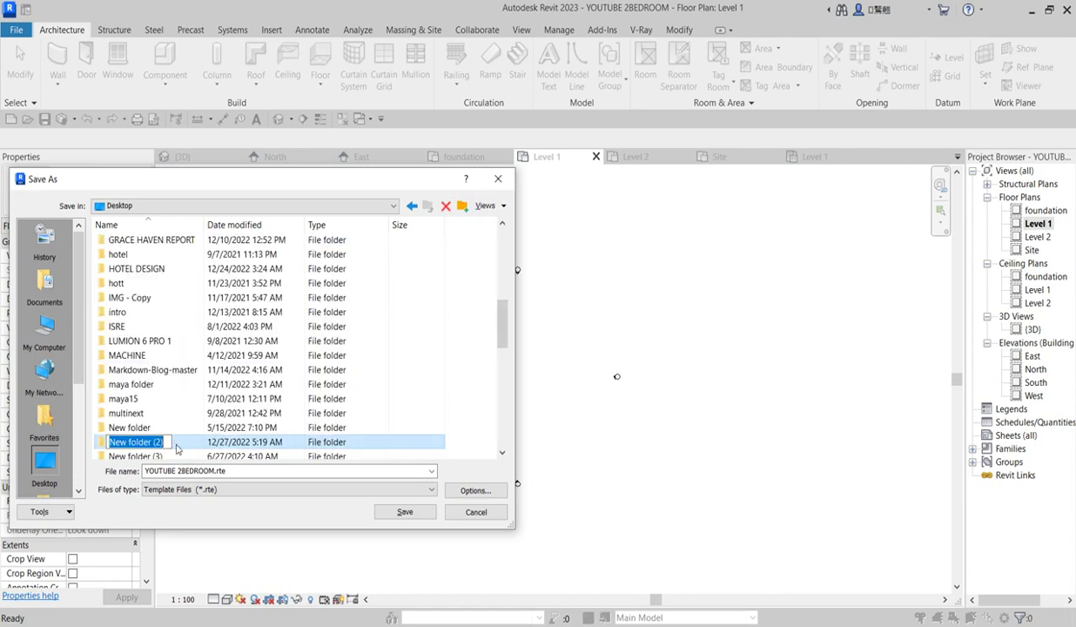
text(TEMPLATE)
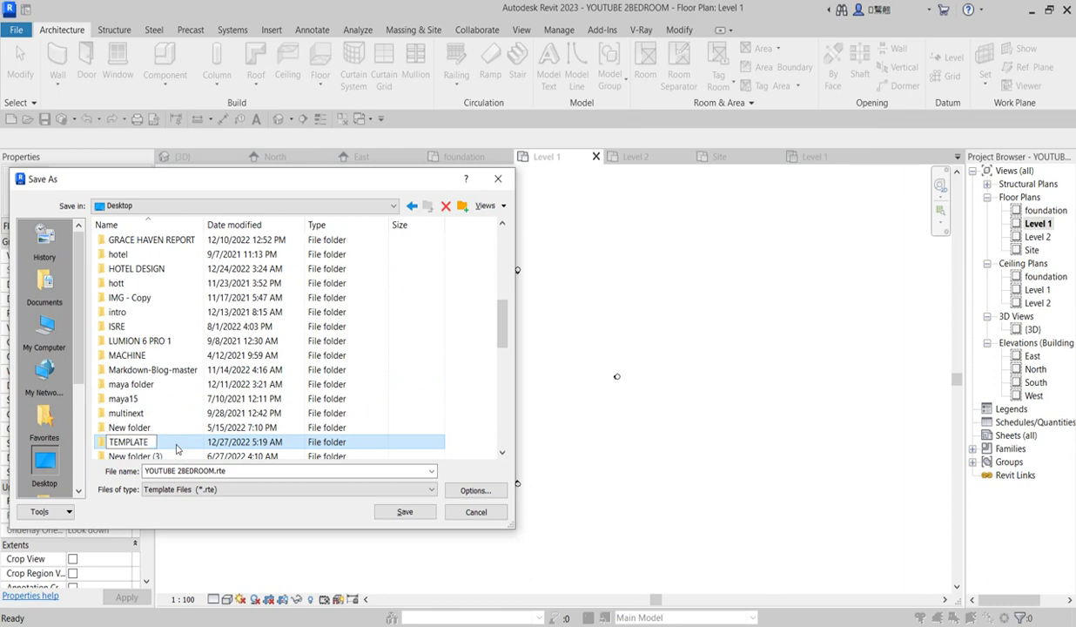
- Save the template as TEMPLATE inside the TEMPLATE folder
double_click(176, 444)
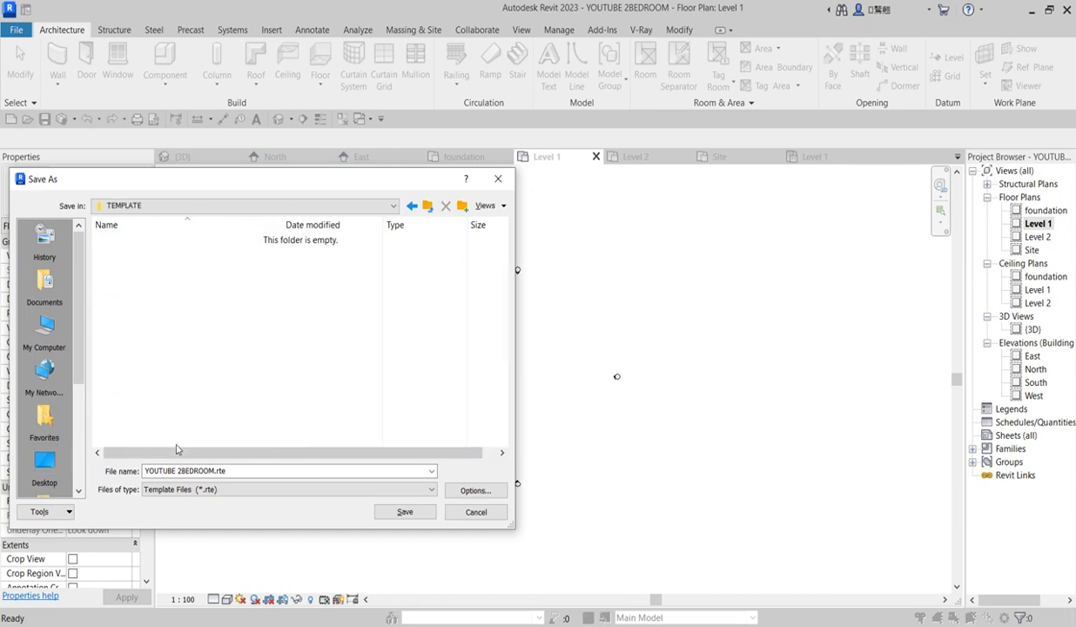
double_click(237, 470)
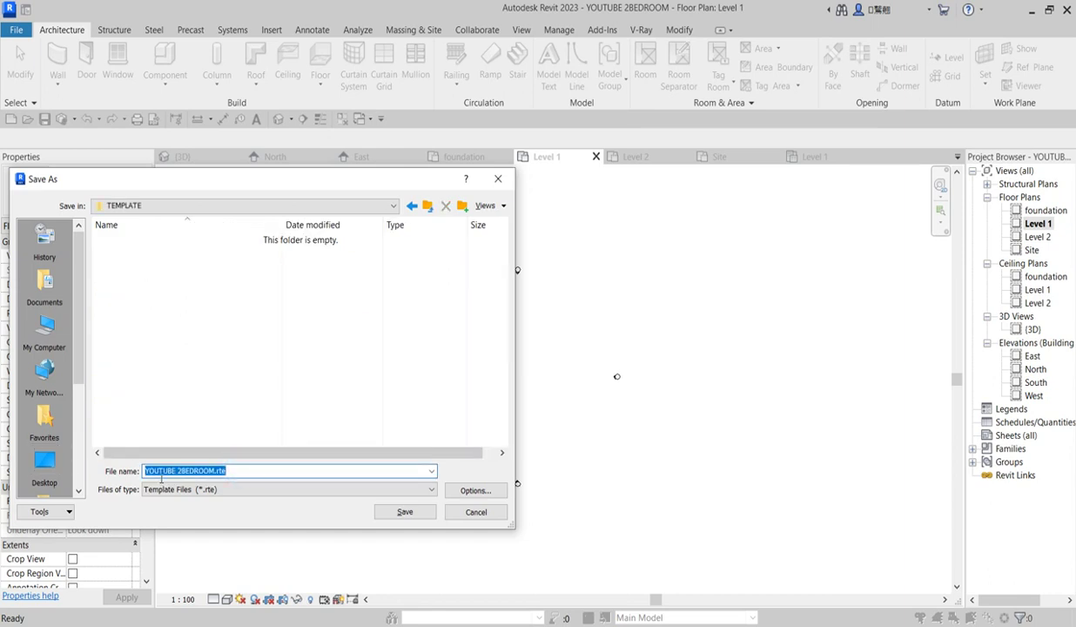
text(TEMPLATE)
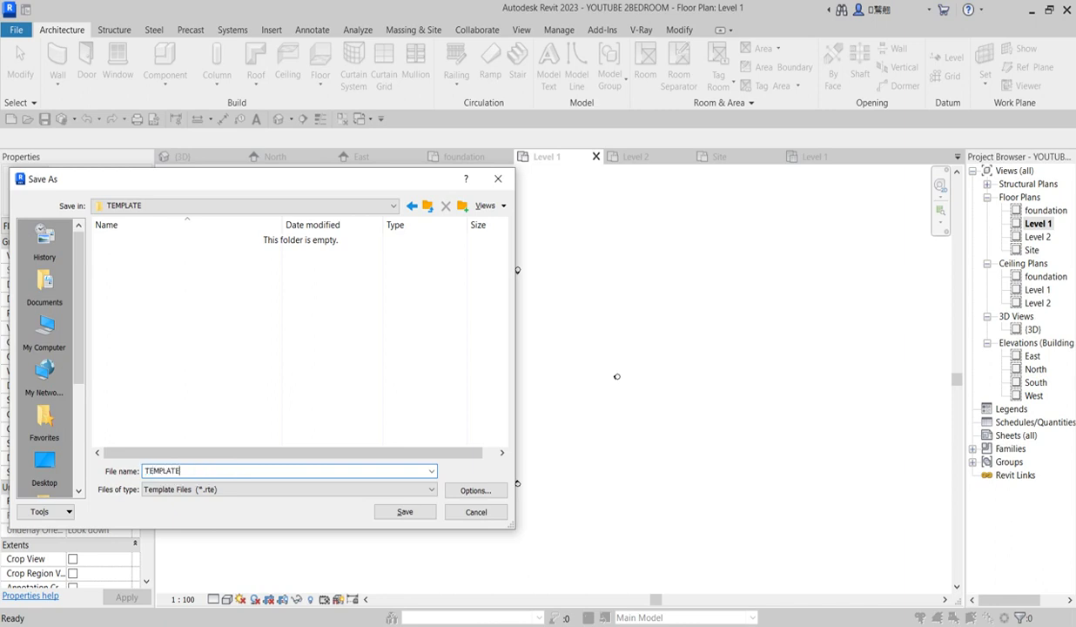
click(413, 513)
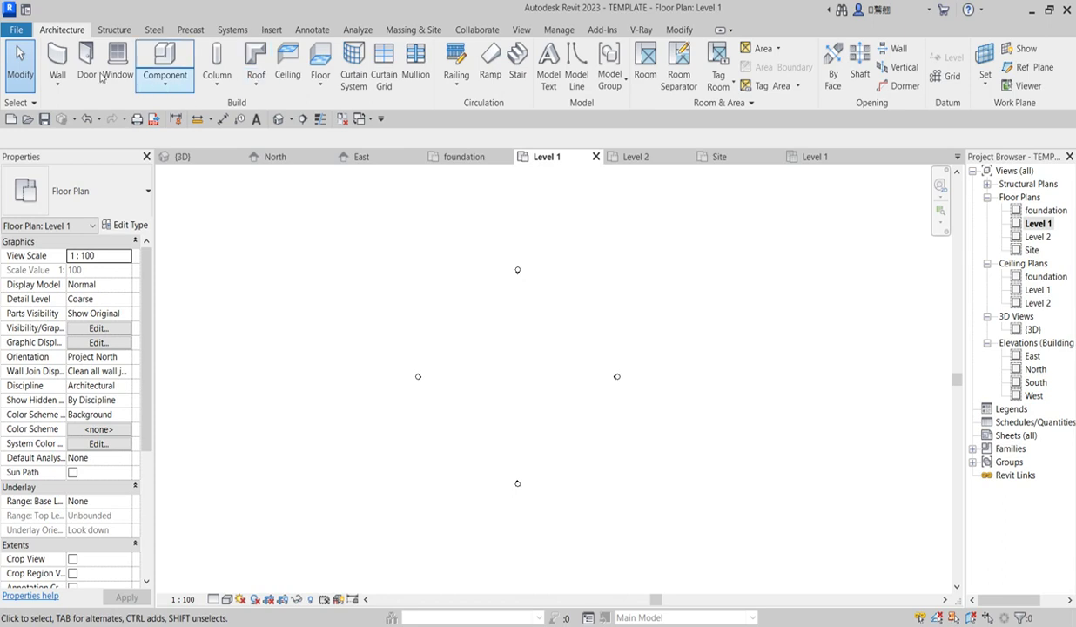
click(155, 58)
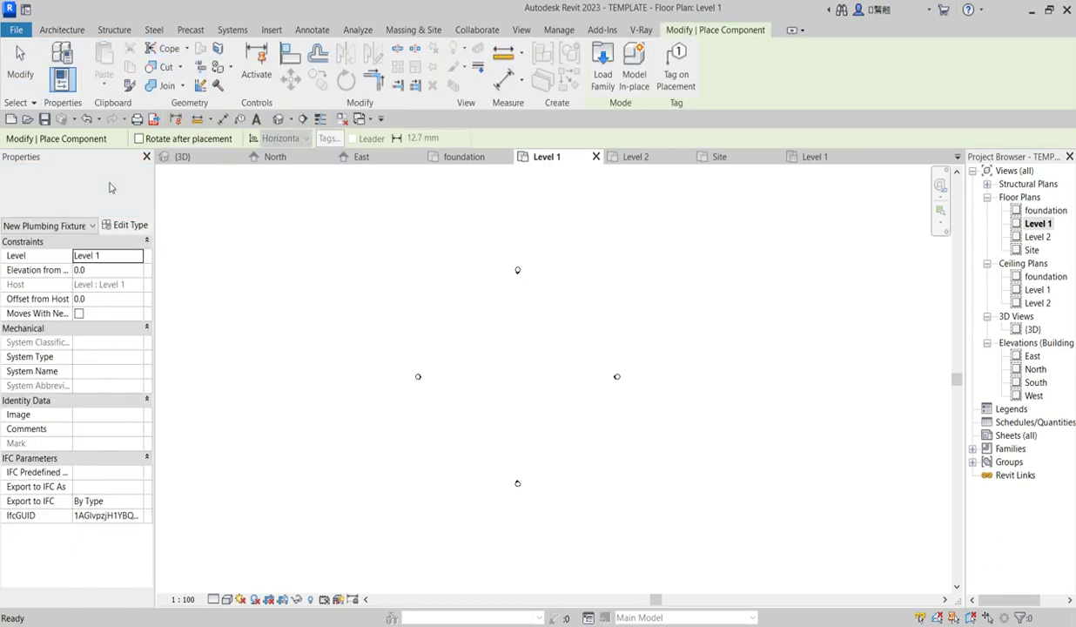
click(106, 192)
scroll(100, 338, down, 5)
scroll(101, 361, down, 10)
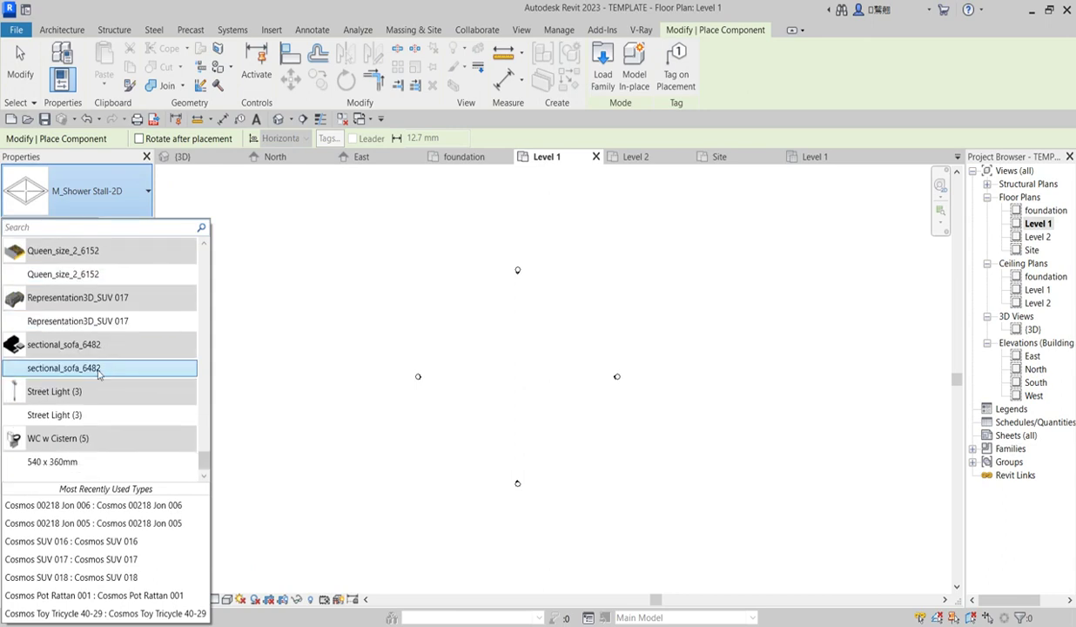
scroll(102, 357, up, 15)
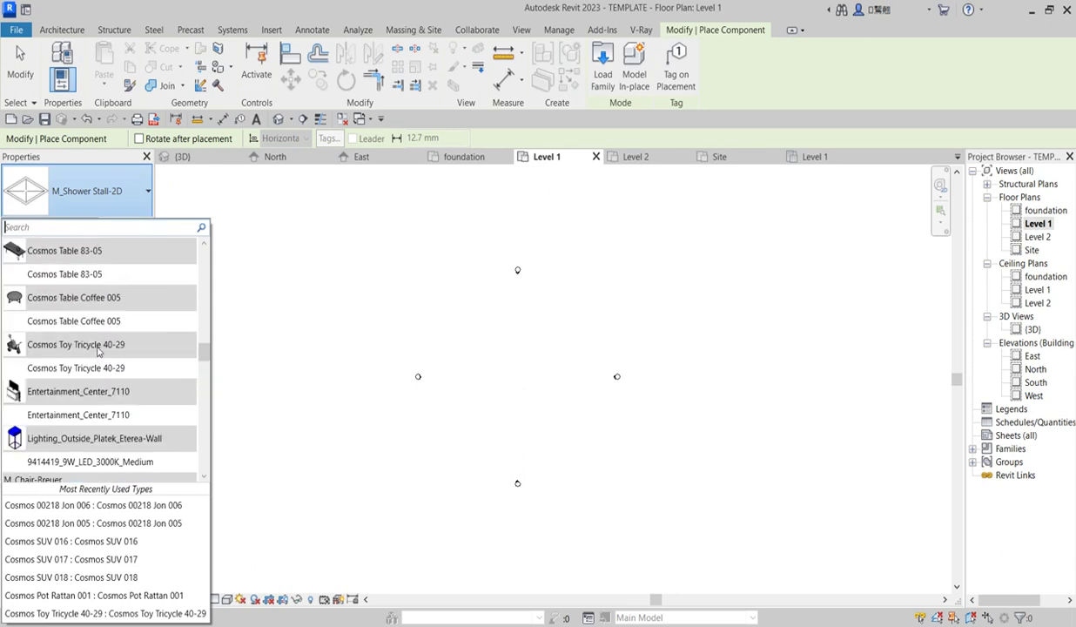
click(251, 203)
right_click(251, 201)
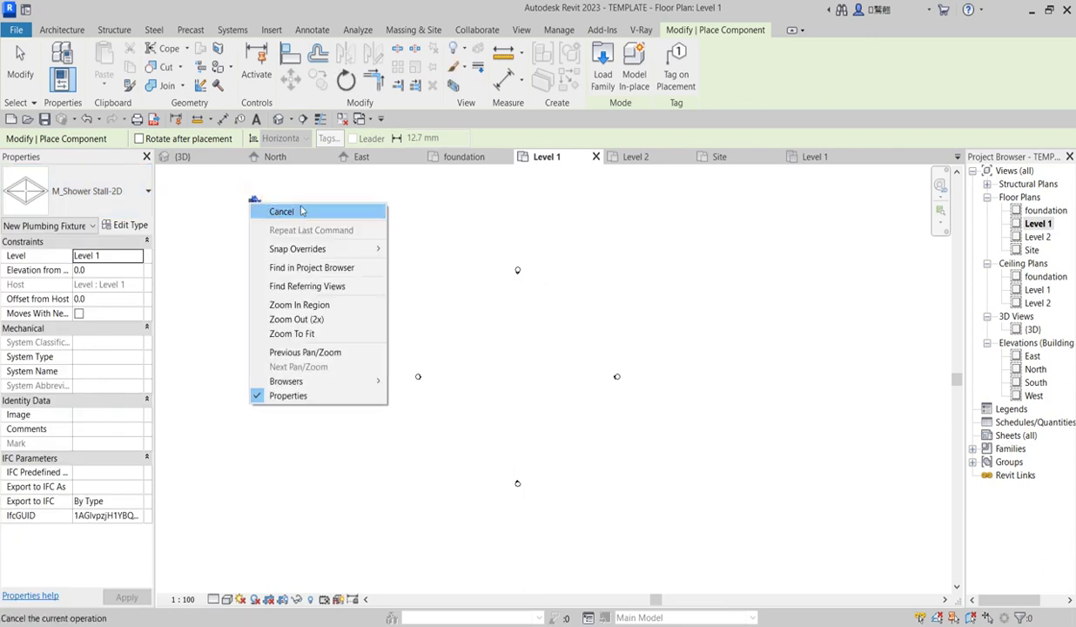
click(301, 209)
right_click(257, 207)
click(302, 223)
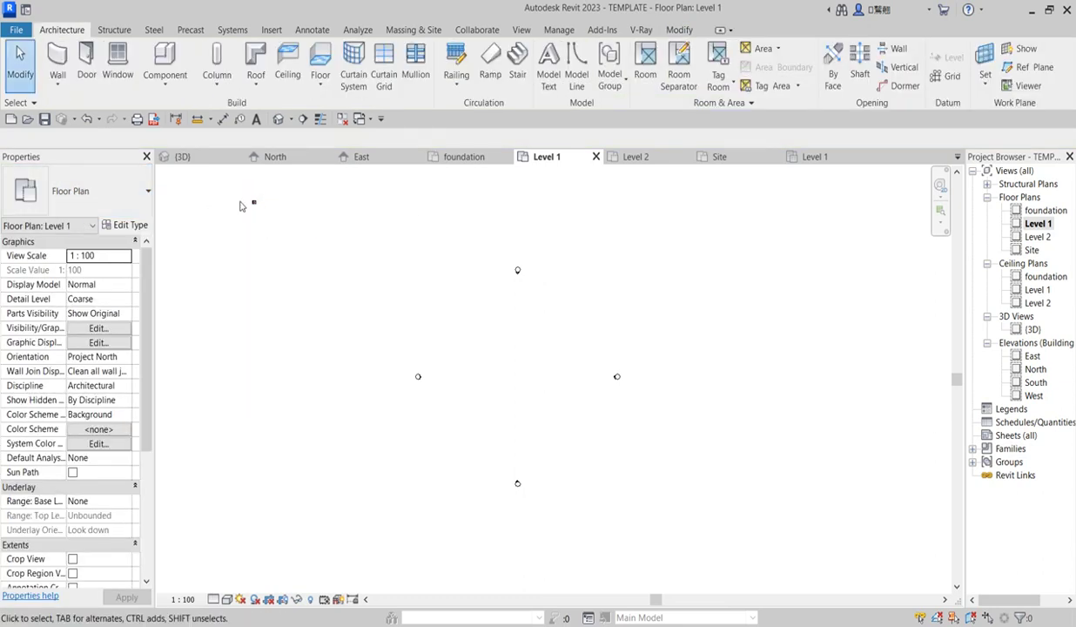
click(254, 204)
key(Delete)
right_click(467, 281)
click(529, 287)
click(15, 32)
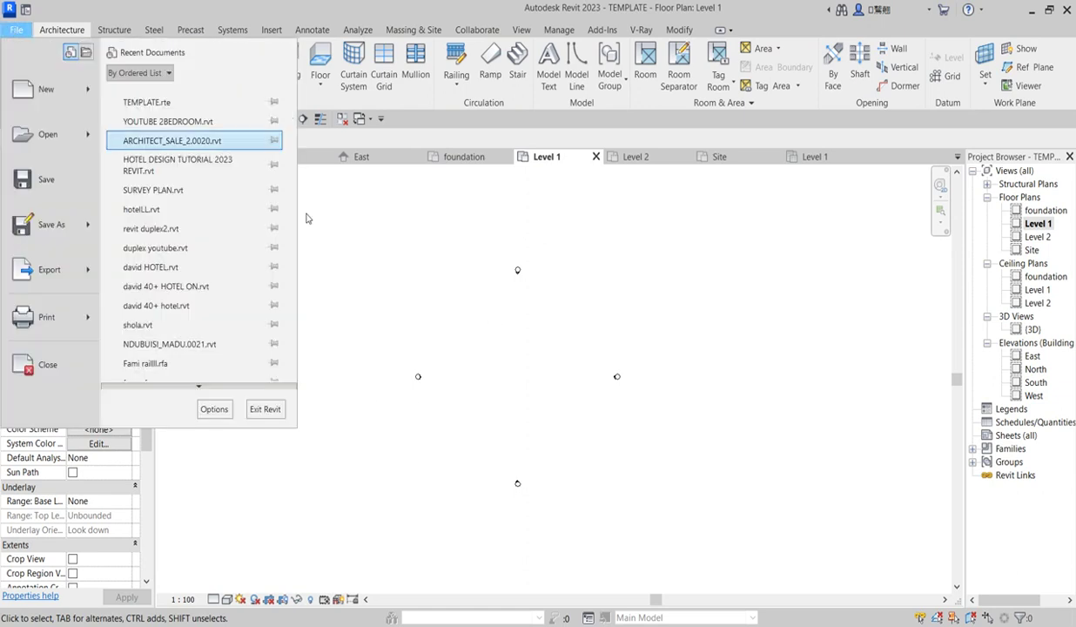
click(419, 291)
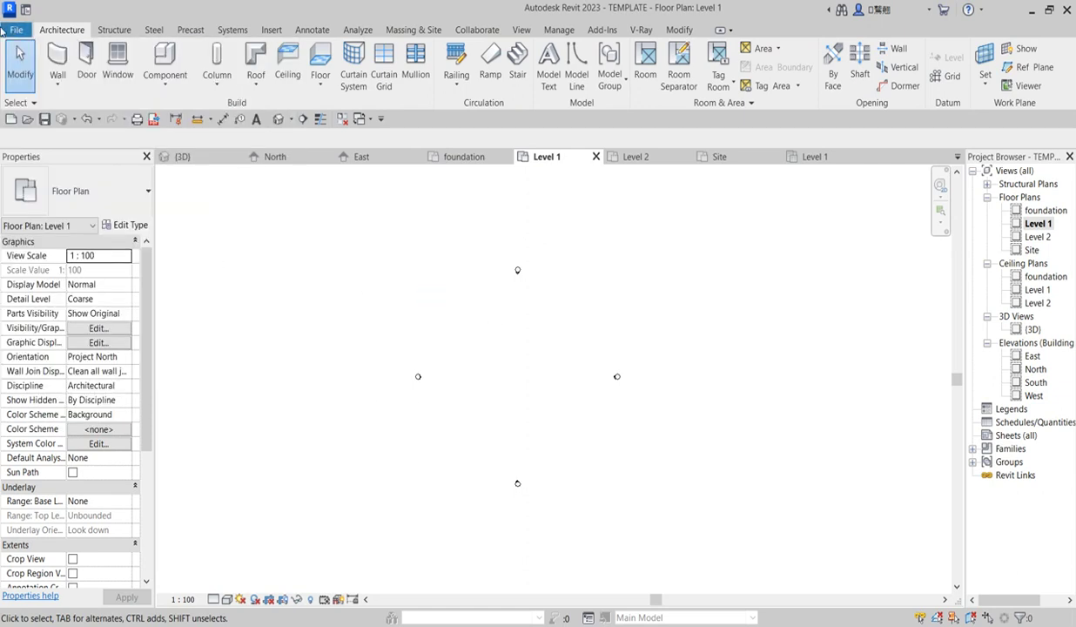
click(13, 32)
- Confirm in File Explorer that Desktop > TEMPLATE holds the TEMPLATE.rte file
key(super+e)
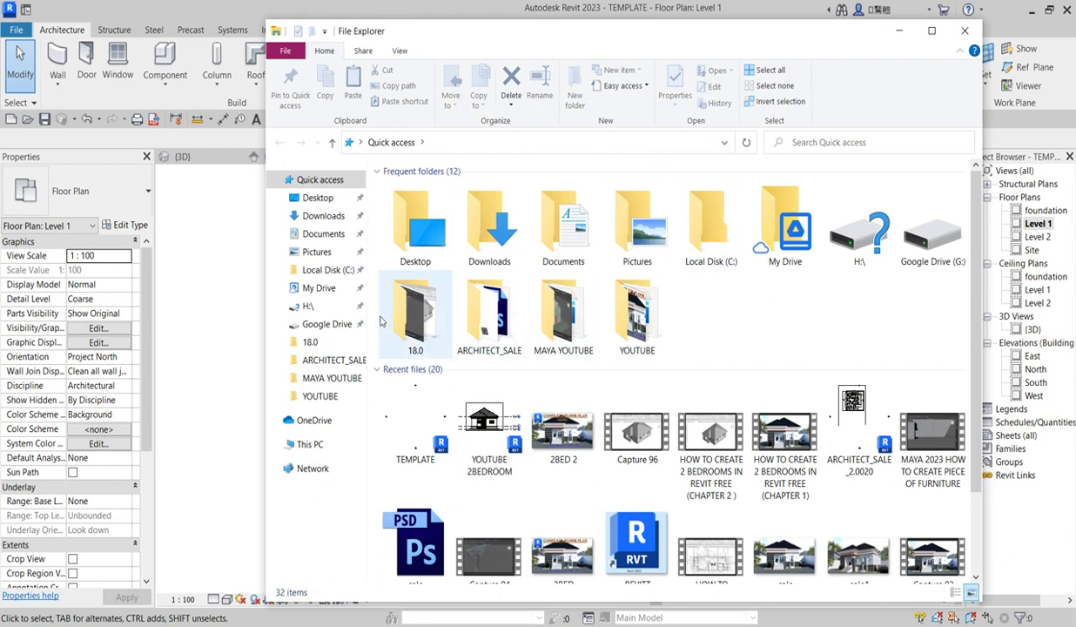
click(317, 198)
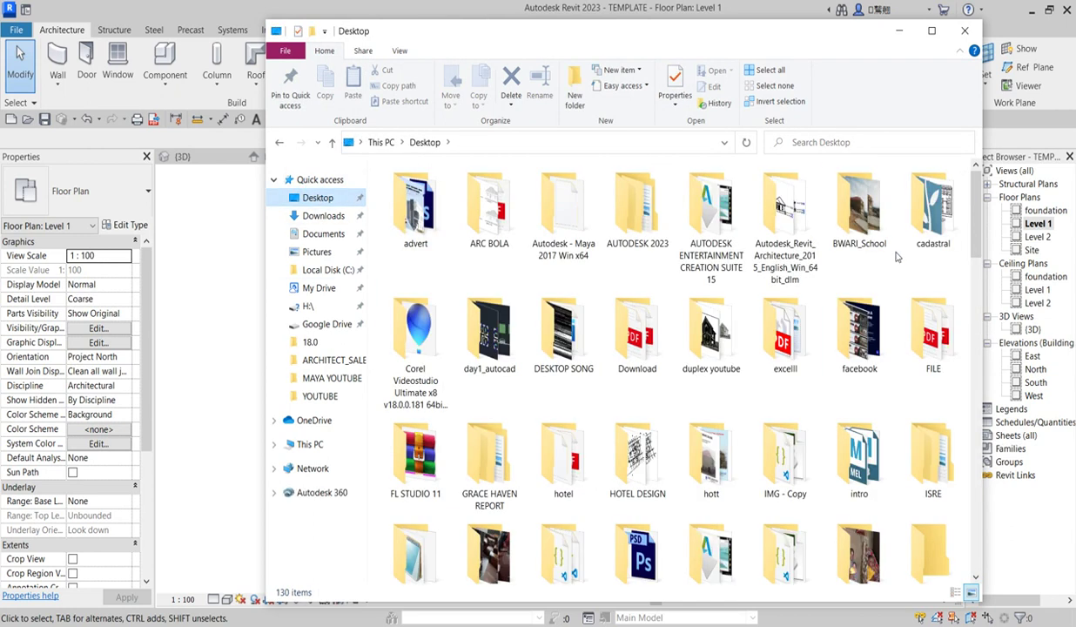
click(844, 223)
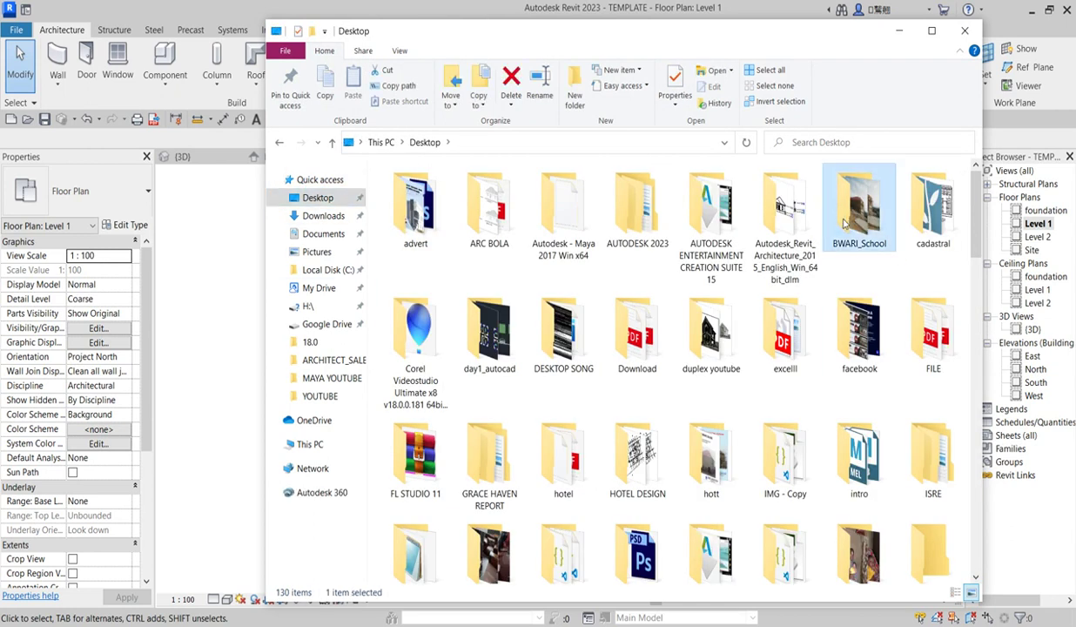
key(t)
double_click(636, 209)
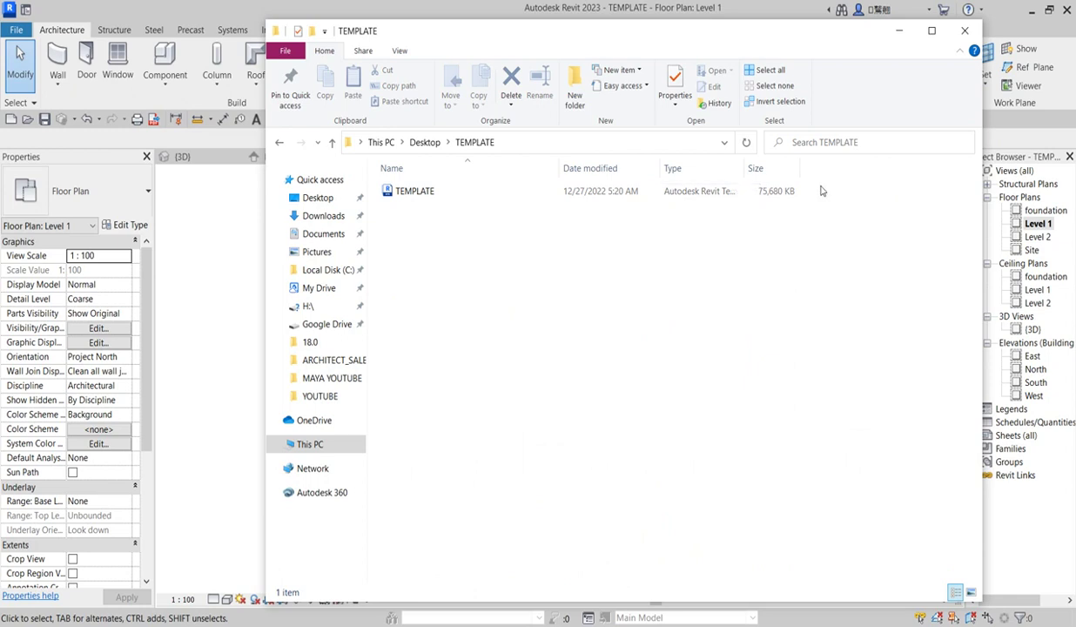
- Close File Explorer and the Level 1 view, then start a new project
click(965, 31)
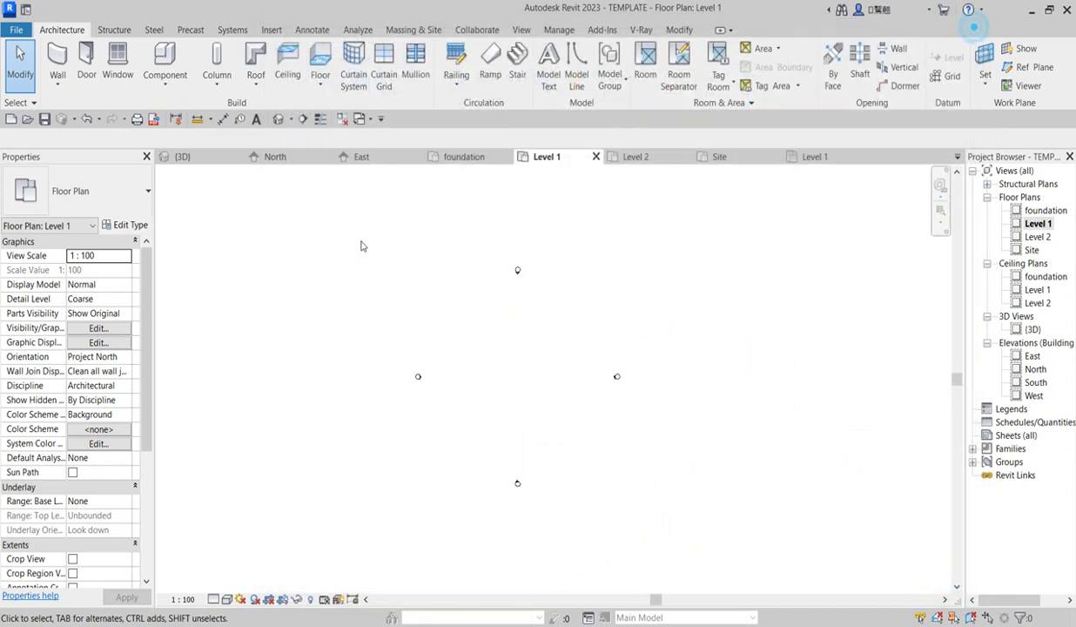
click(599, 293)
click(596, 155)
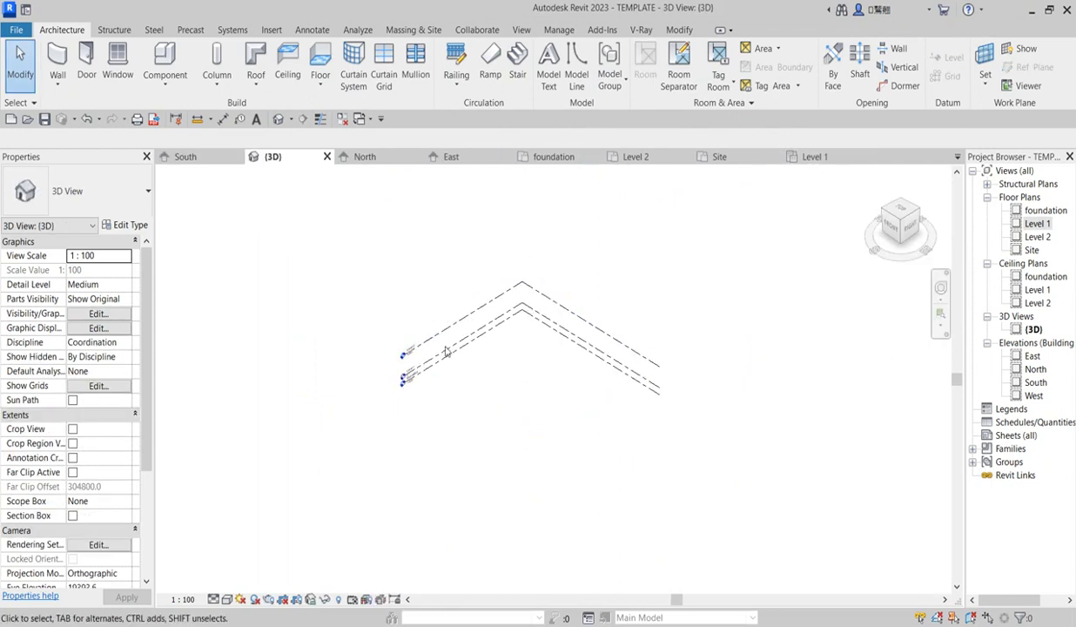
click(15, 31)
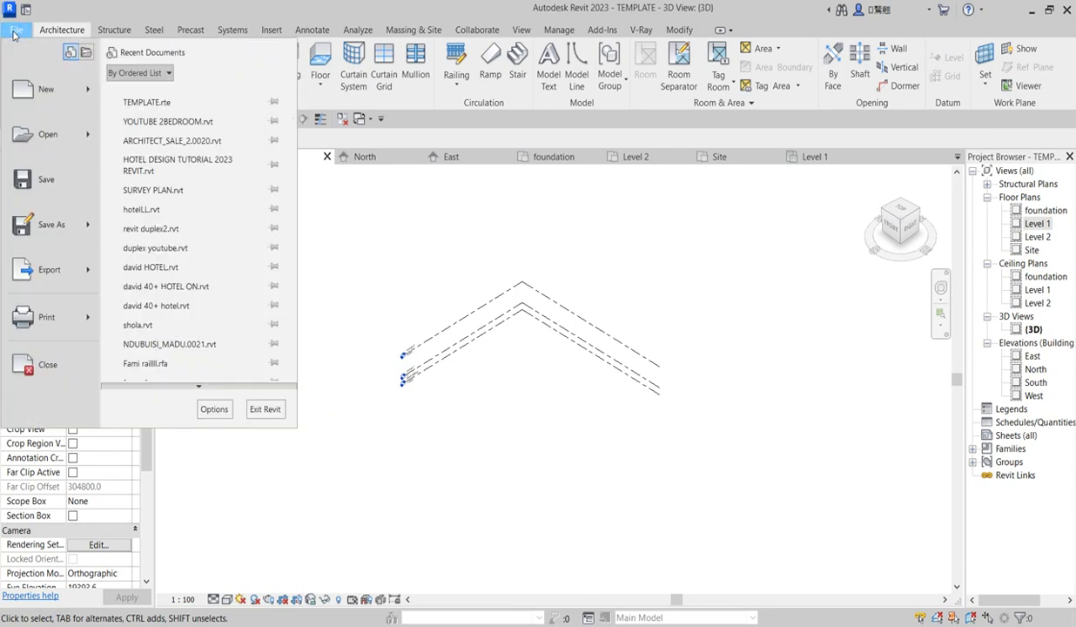
mouse_move(55, 92)
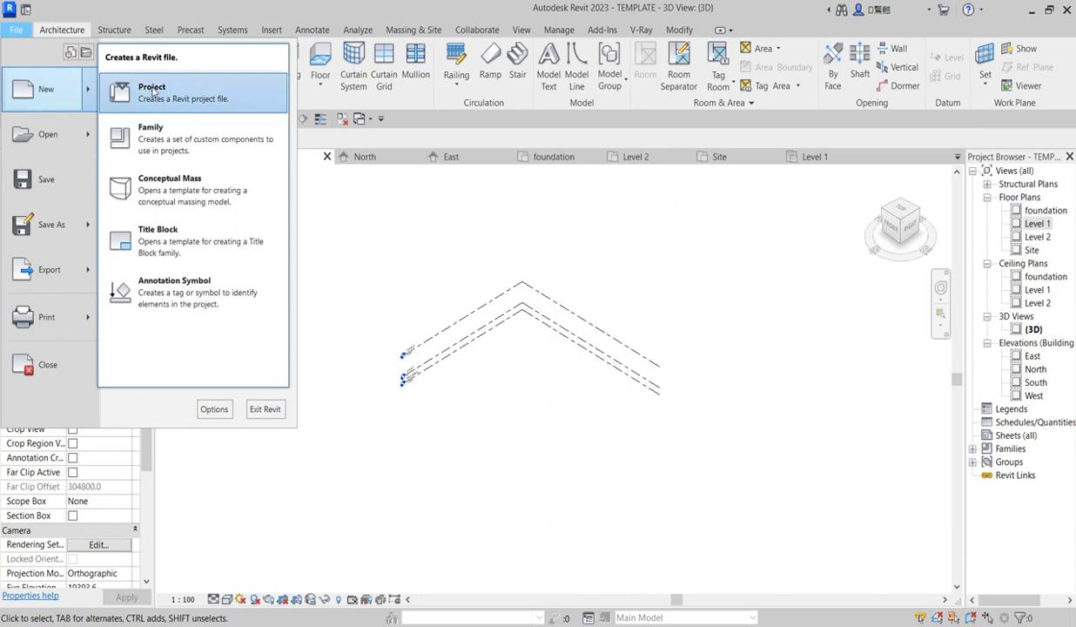
click(149, 88)
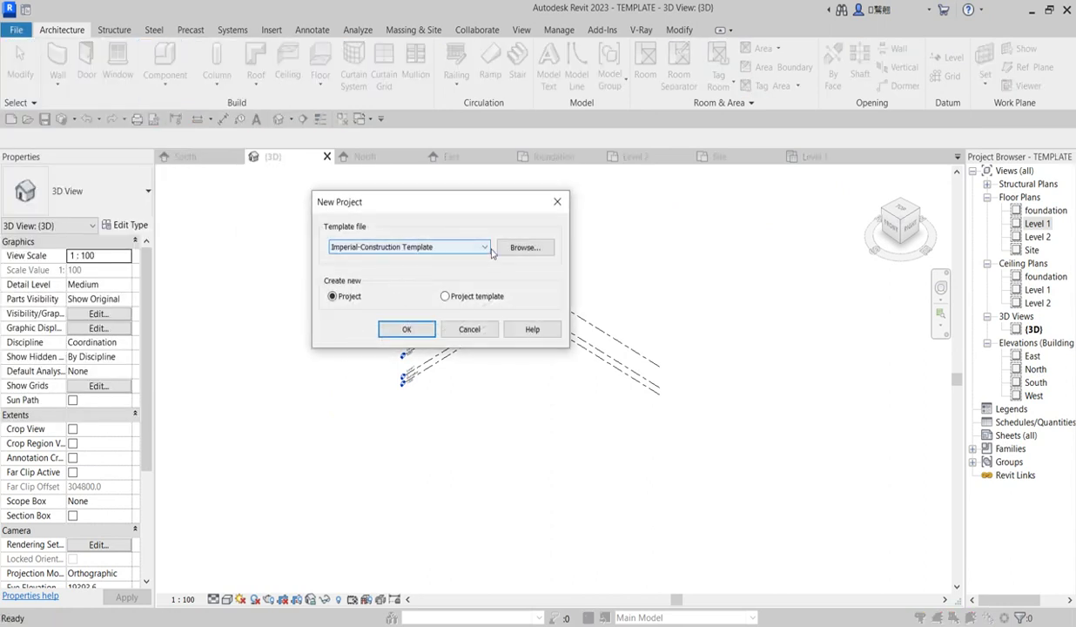
click(483, 248)
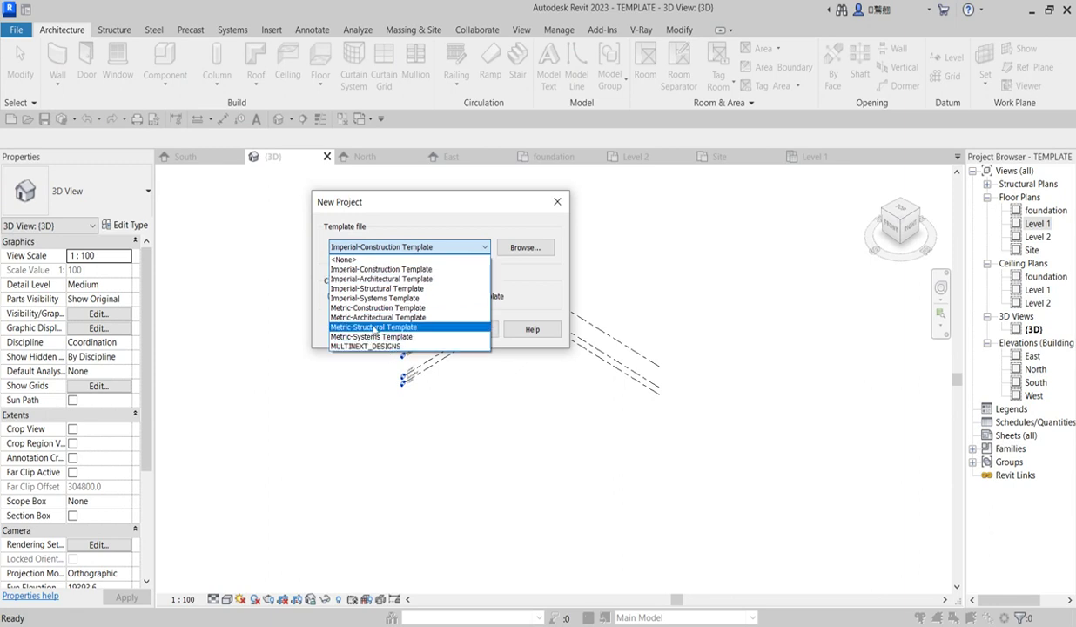
click(267, 296)
- Choose Desktop > TEMPLATE > TEMPLATE.rte as the new project's template file
click(527, 250)
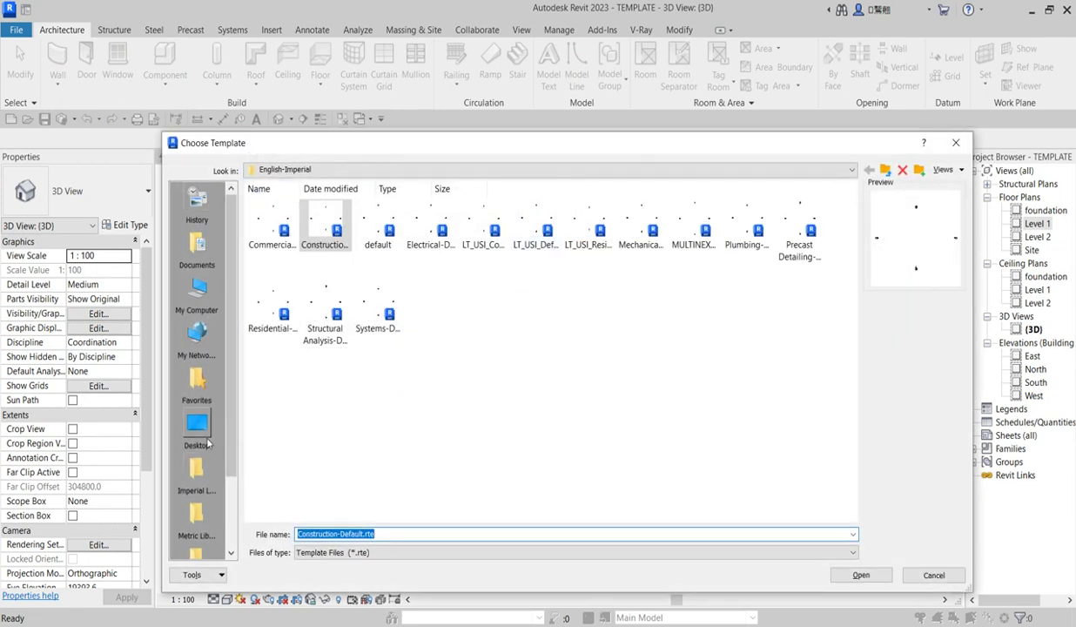
click(197, 425)
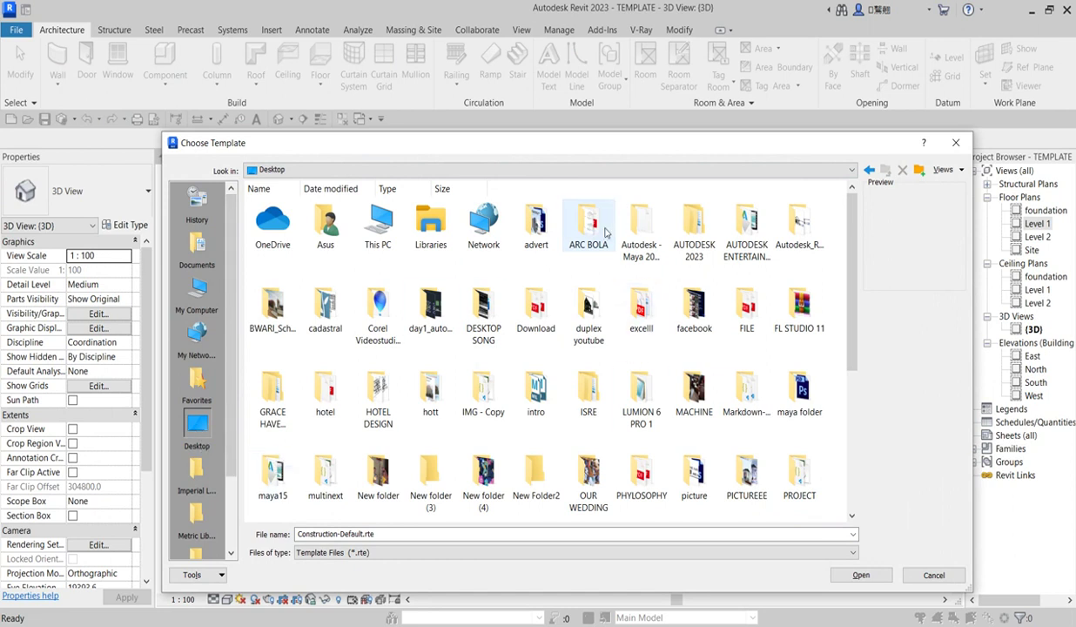
key(t)
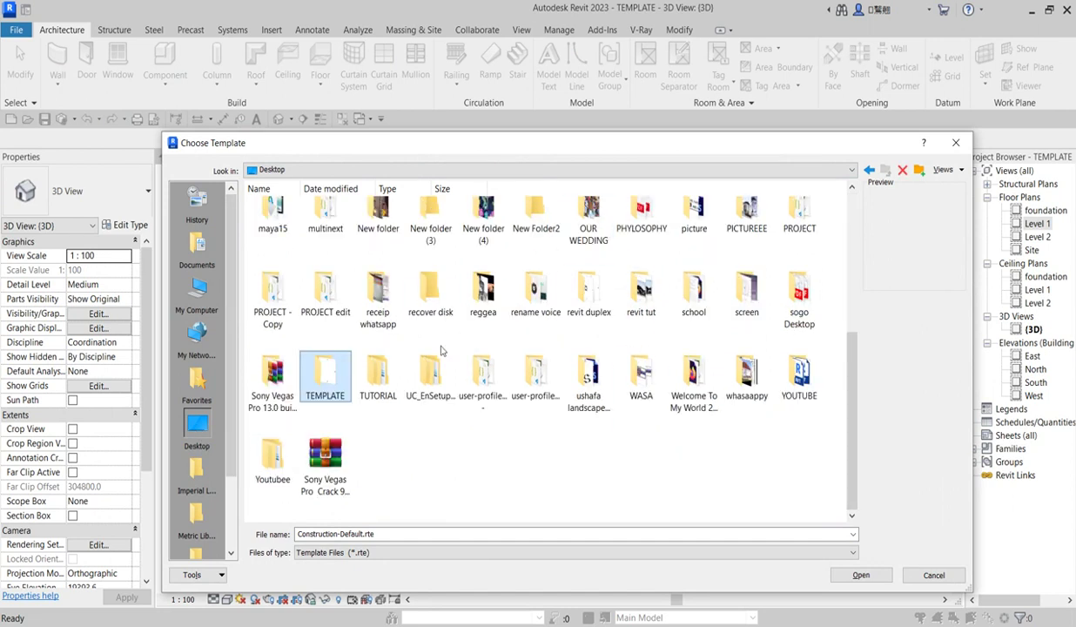
double_click(320, 375)
click(274, 228)
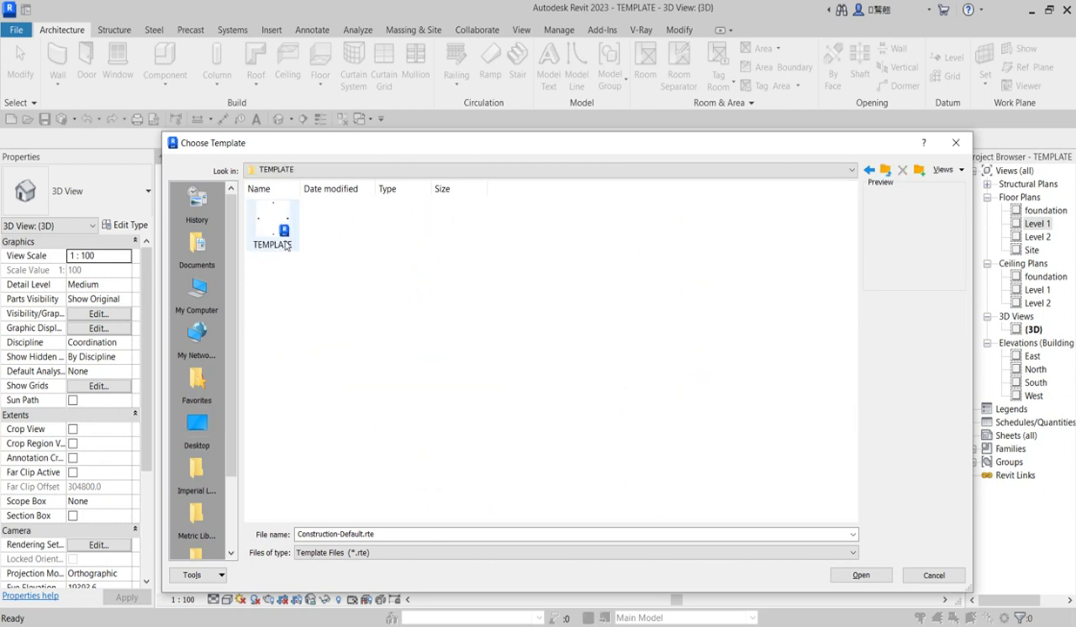
click(862, 575)
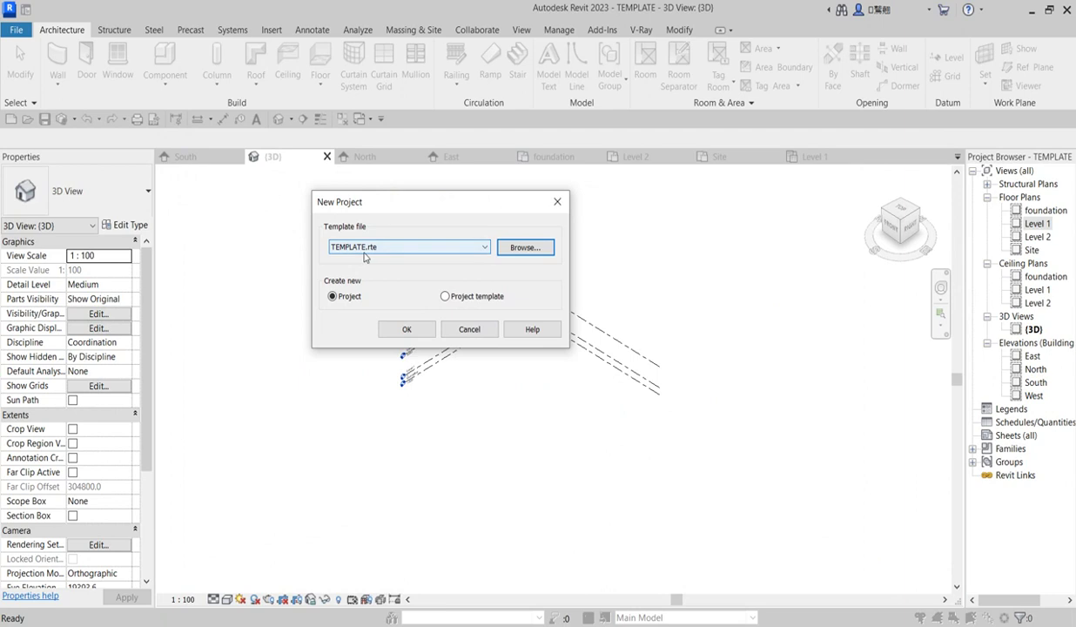
- Attempt the project from TEMPLATE.rte, dismiss the access error, and exit Revit without saving TEMPLATE
click(407, 331)
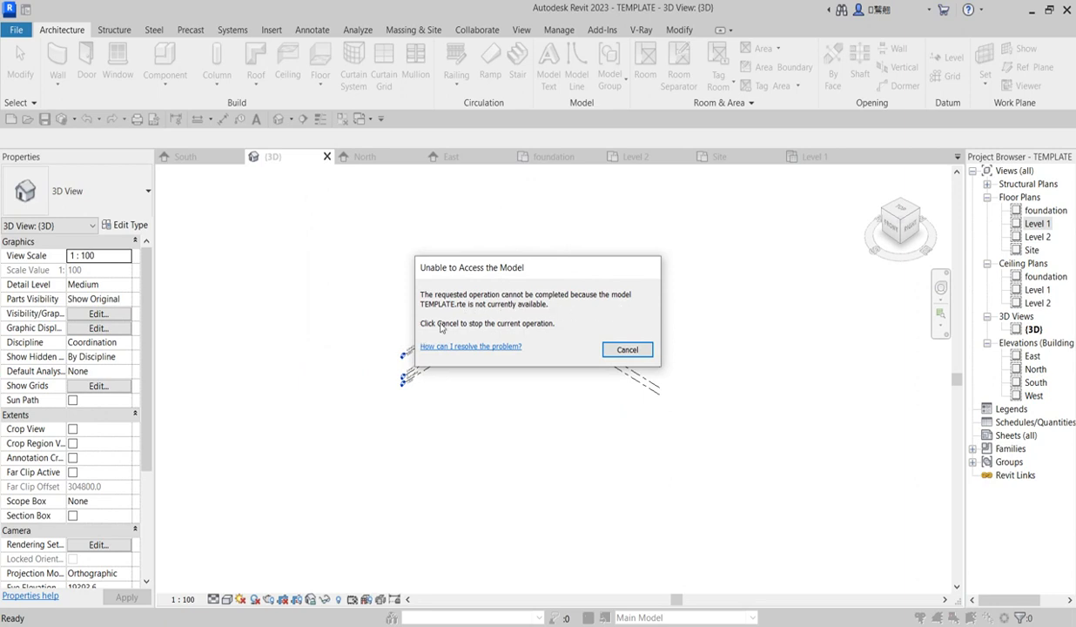
click(646, 350)
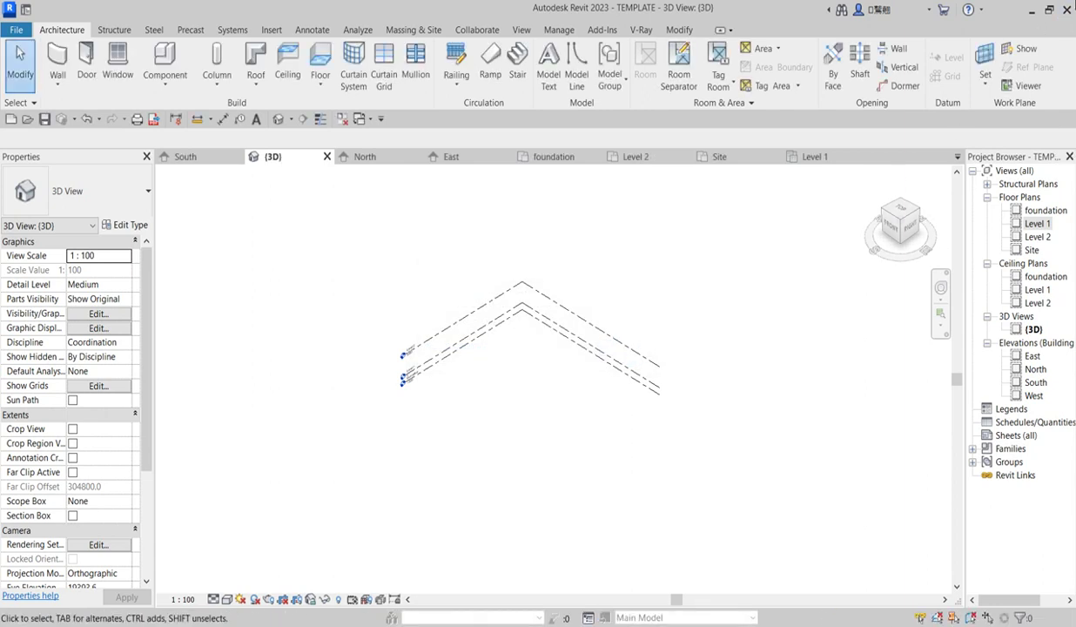
click(1066, 9)
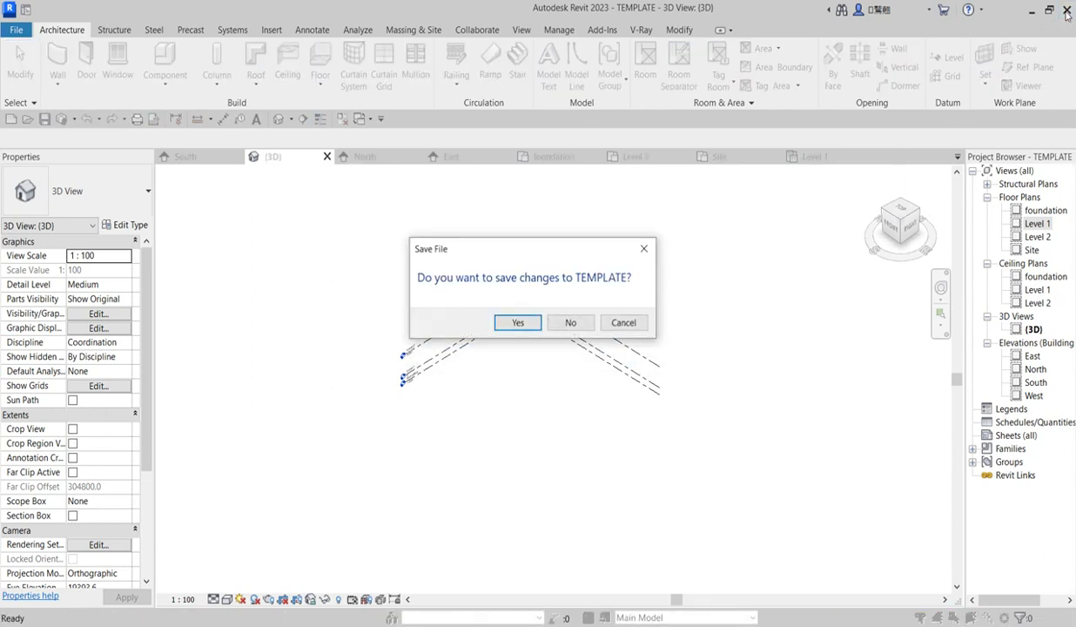
click(570, 324)
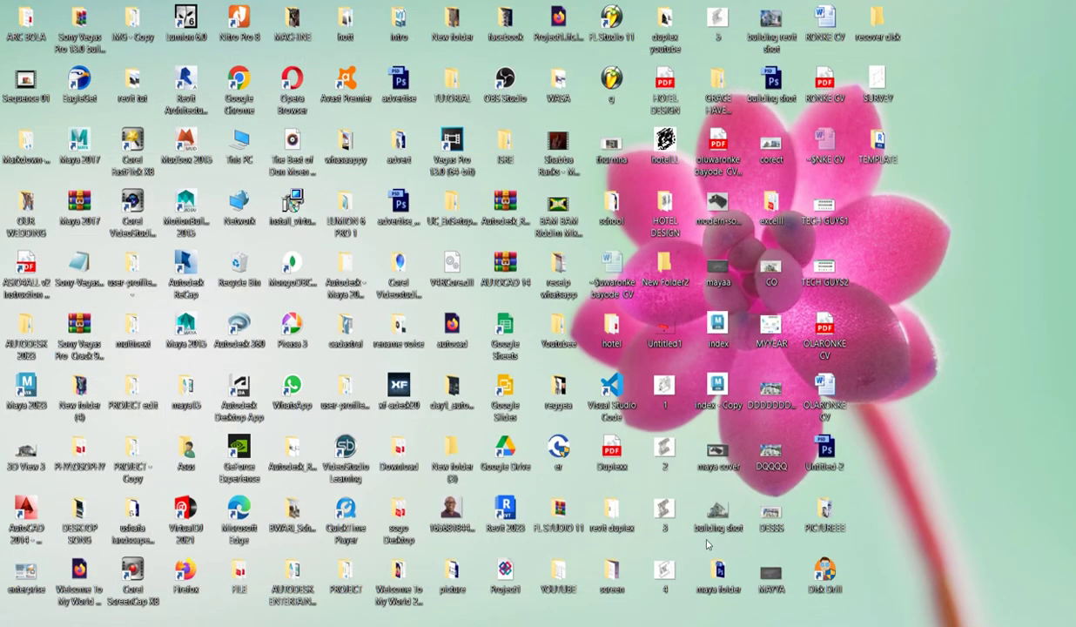
- Relaunch Revit 2023 from its desktop shortcut
double_click(499, 511)
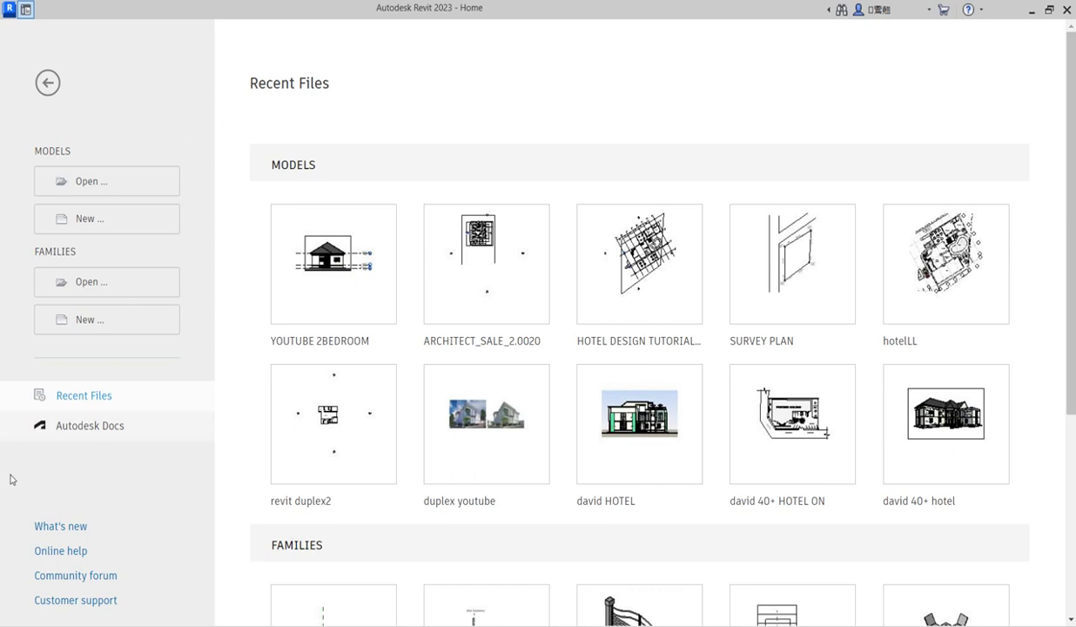
- Start a new project from TEMPLATE.rte, browsed to in the Desktop TEMPLATE folder
click(96, 220)
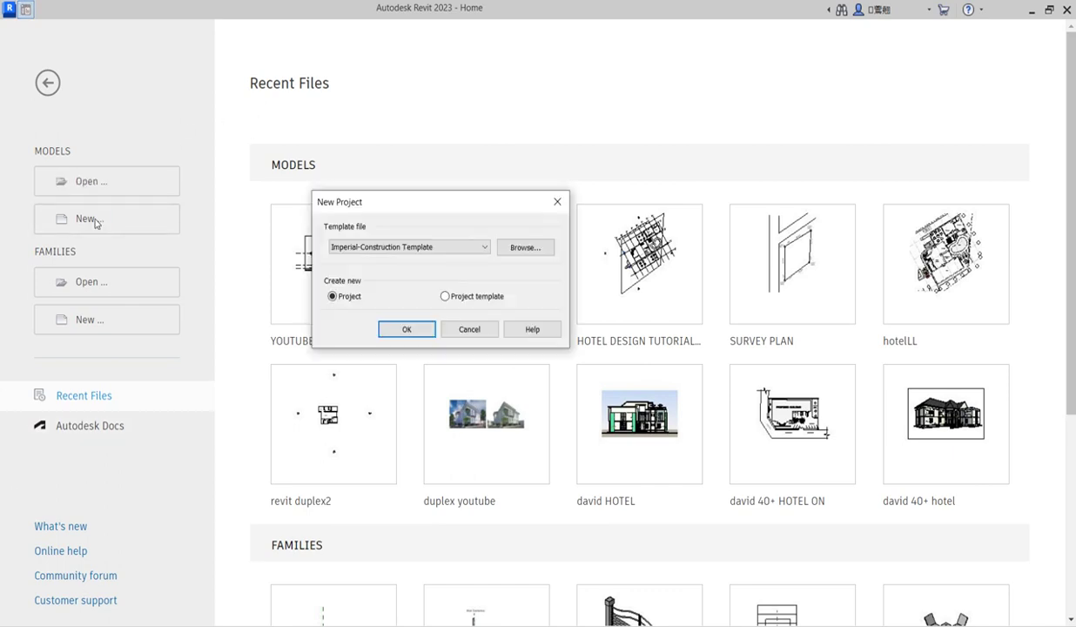
click(484, 247)
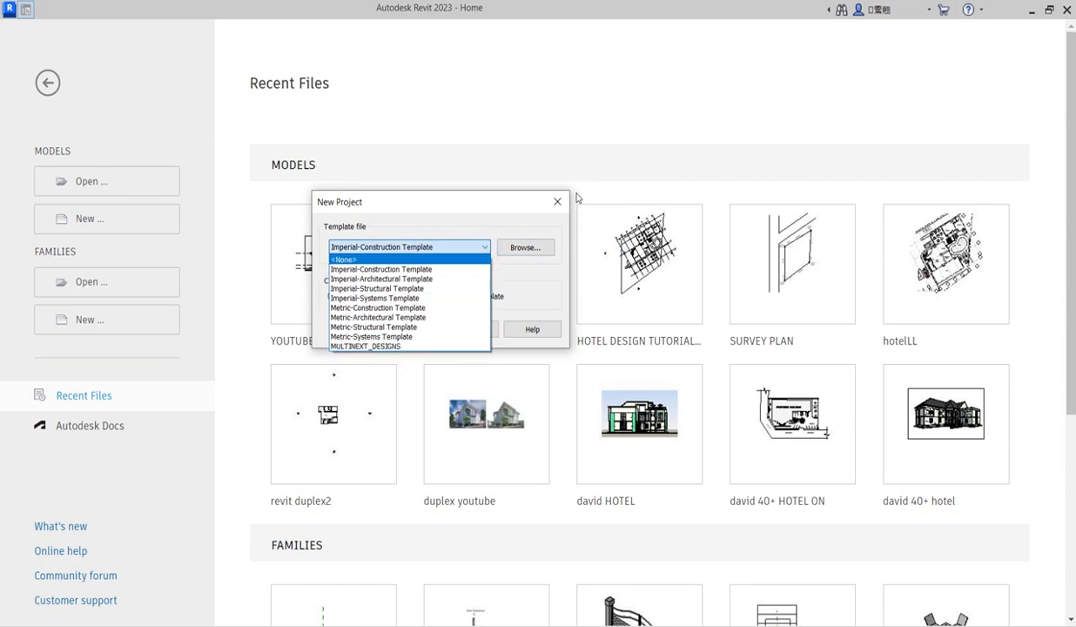
click(528, 250)
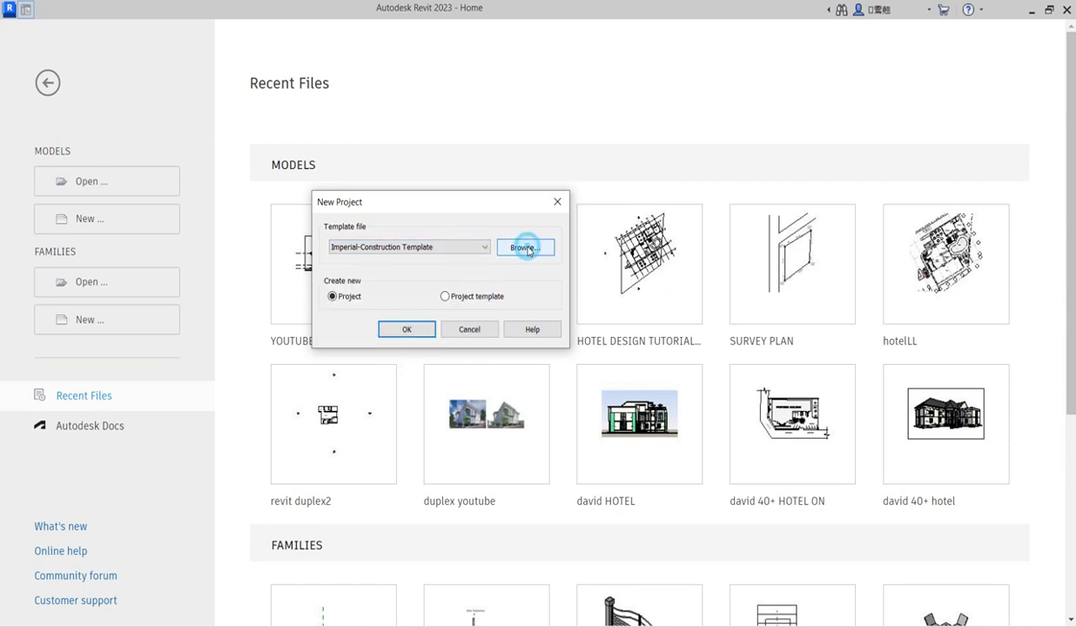
click(528, 251)
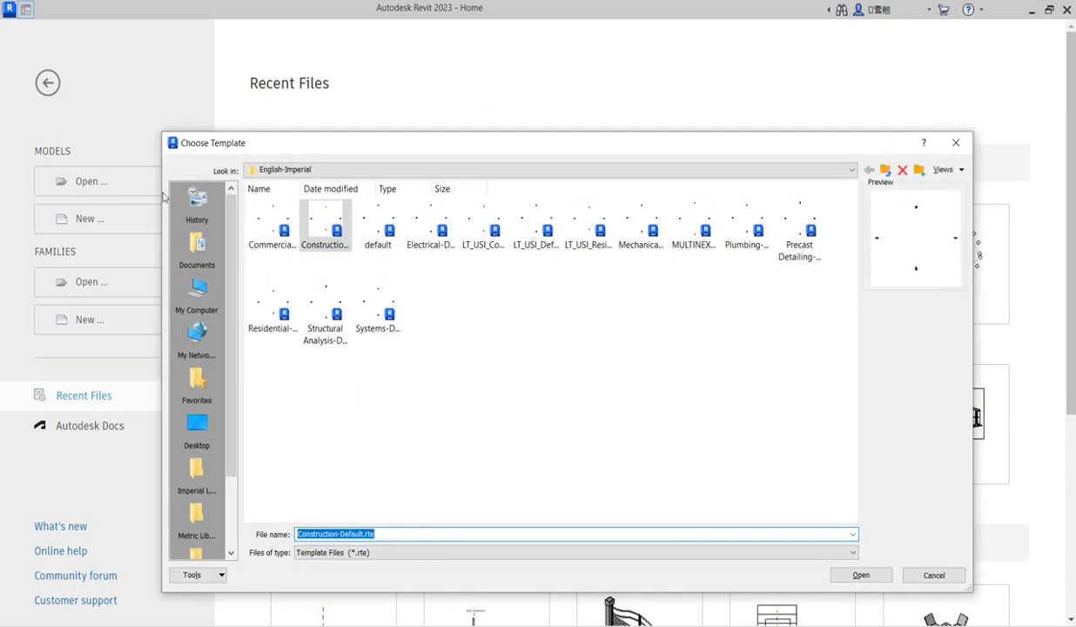
click(183, 426)
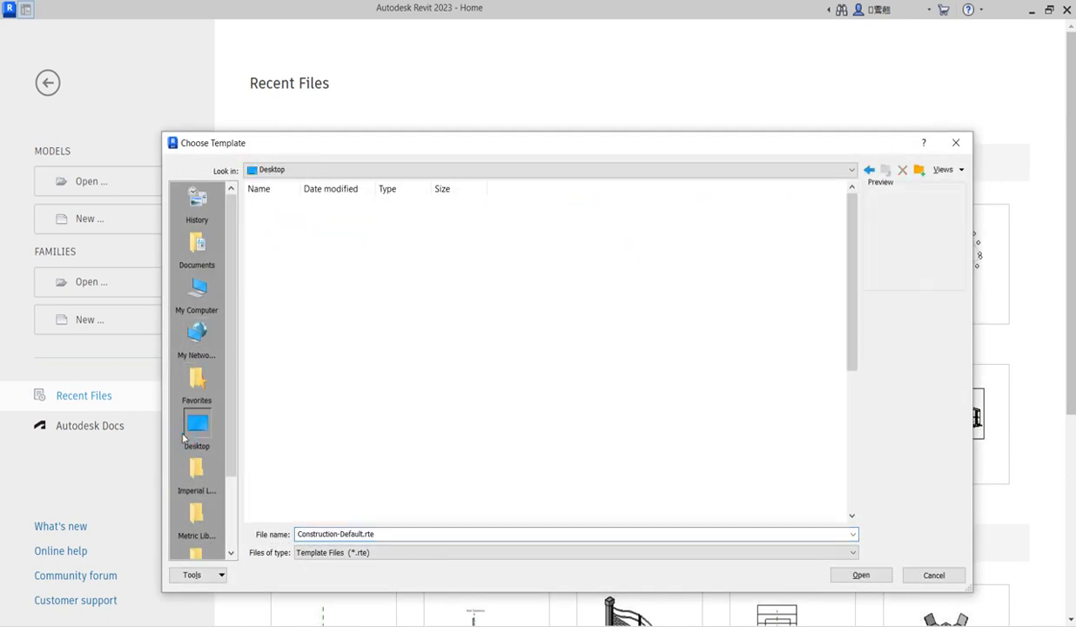
click(493, 242)
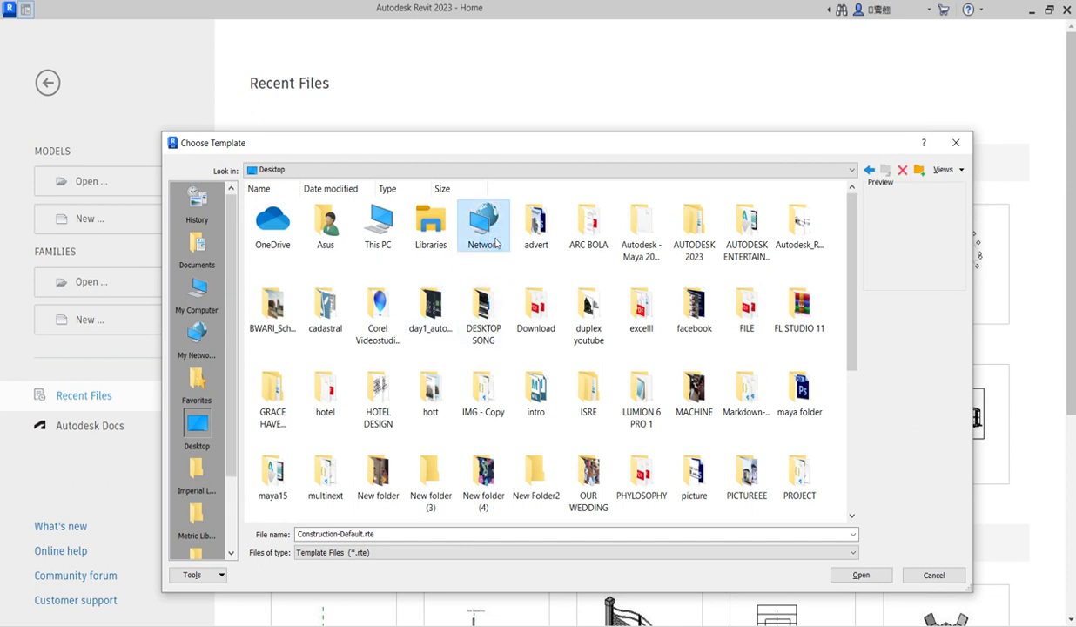
scroll(487, 241, down, 3)
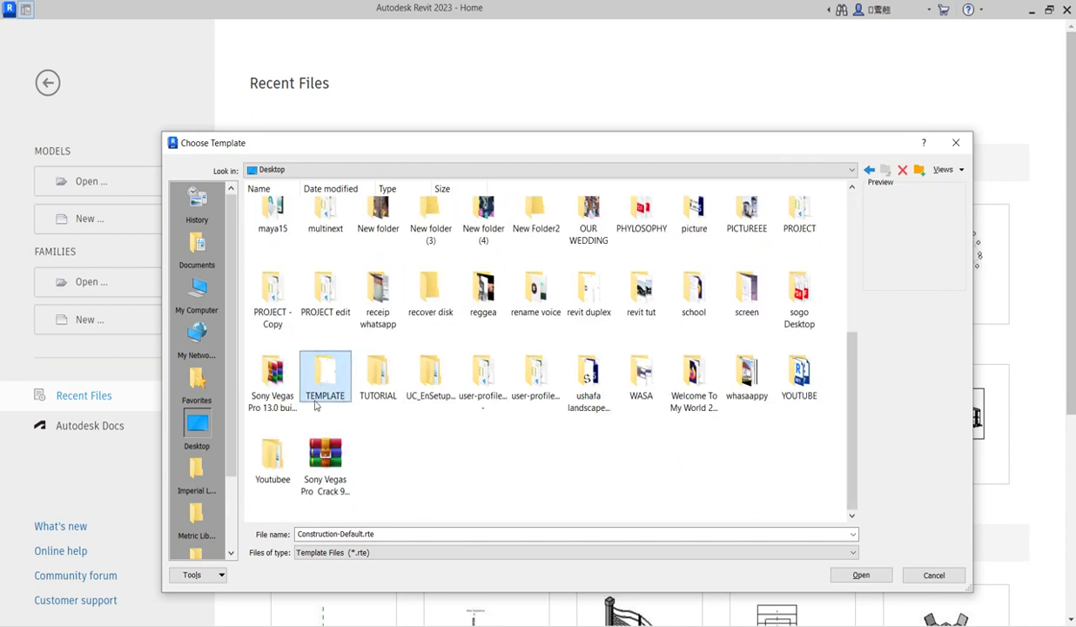
double_click(315, 396)
click(272, 228)
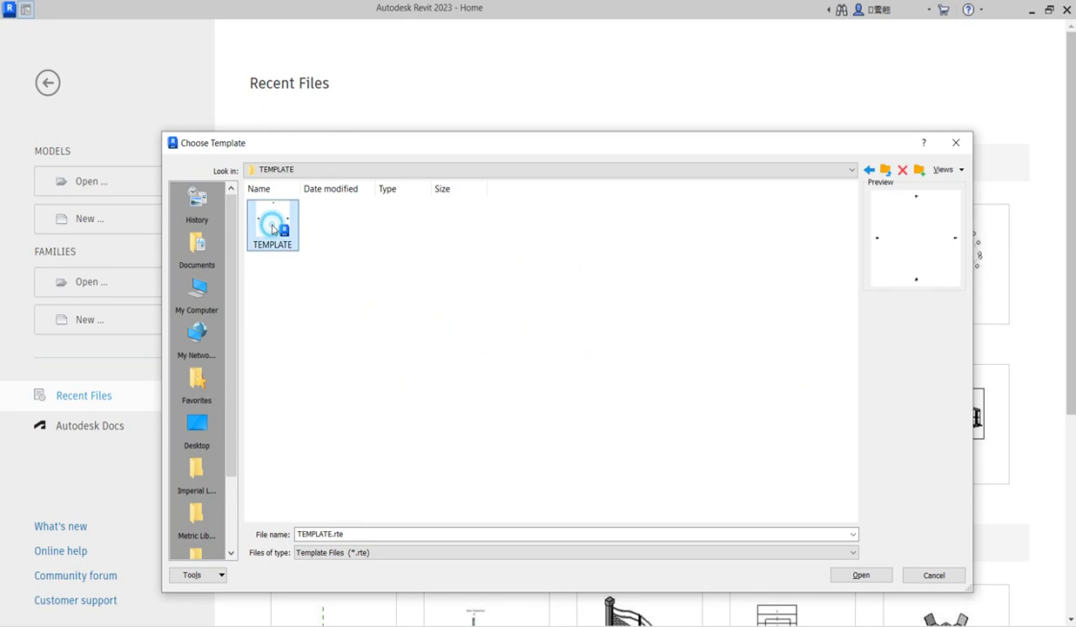
click(860, 574)
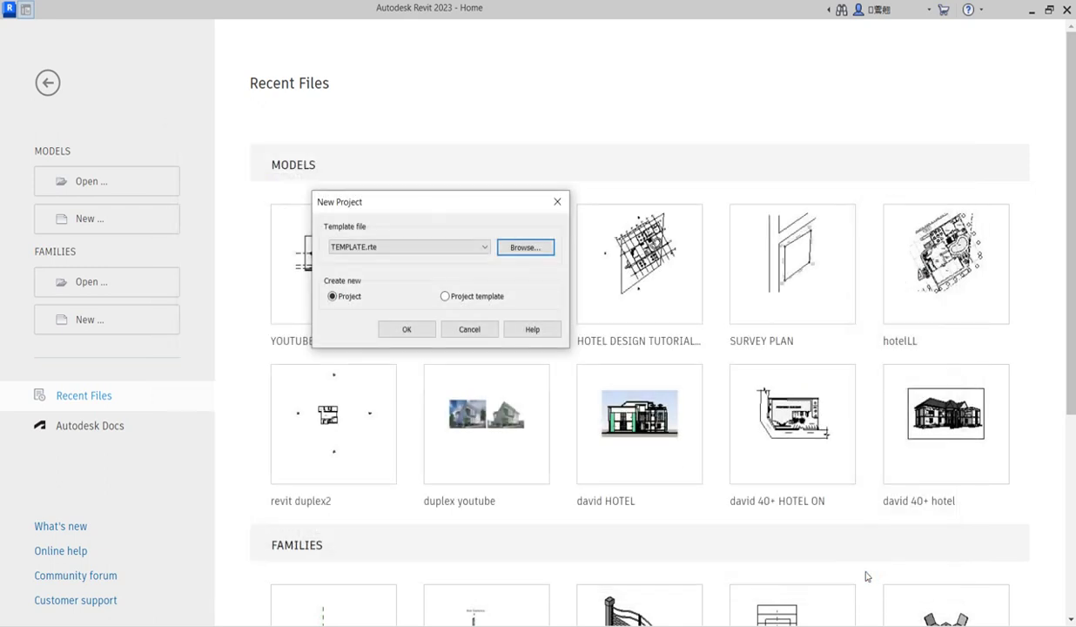
click(406, 329)
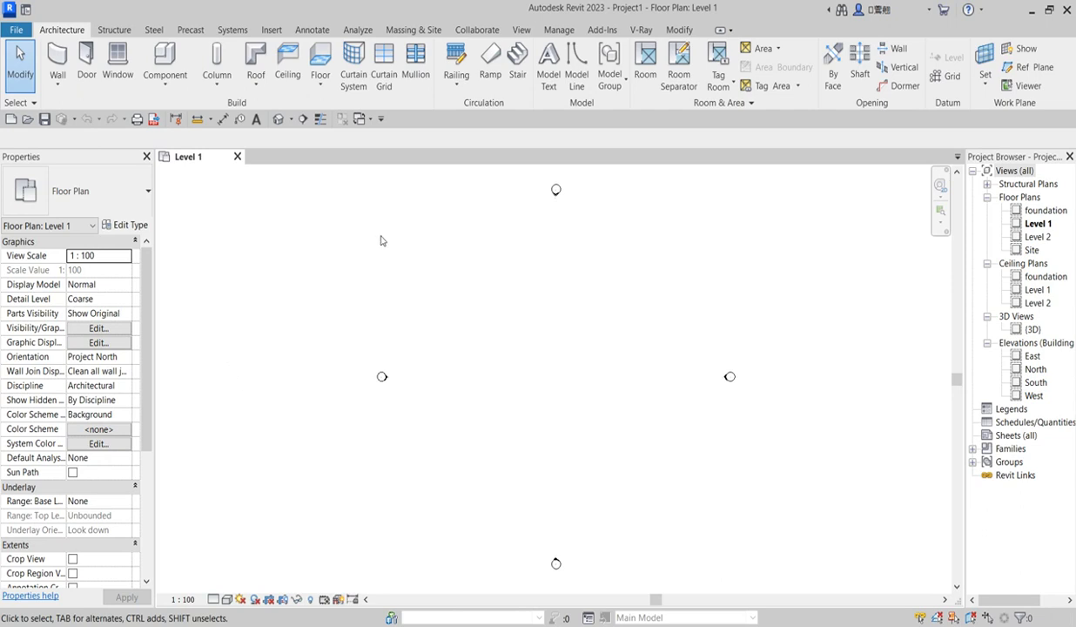
click(175, 67)
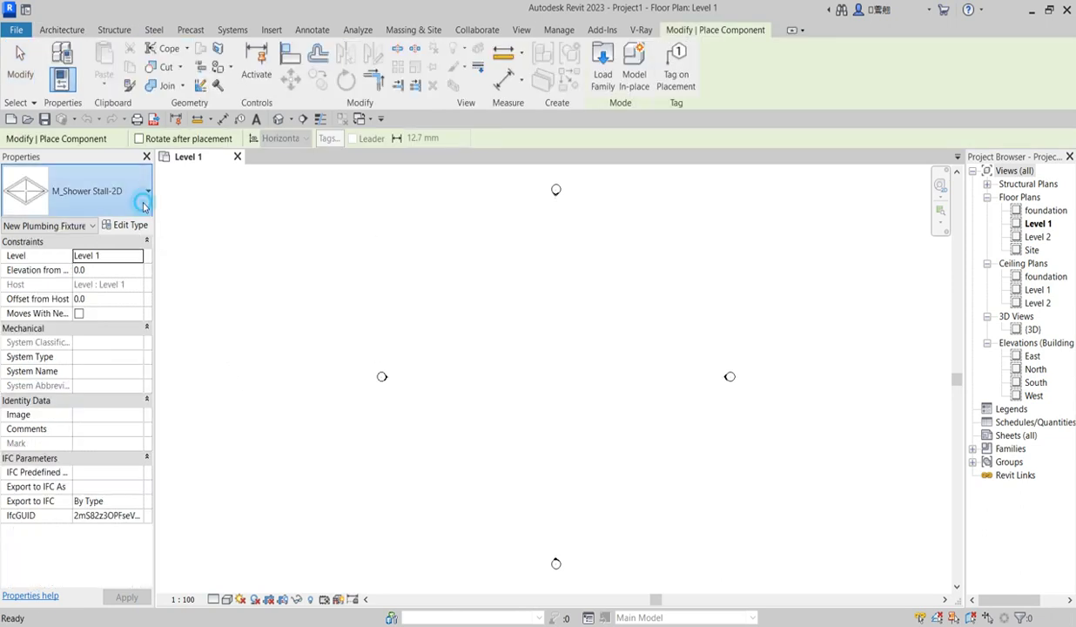
click(139, 194)
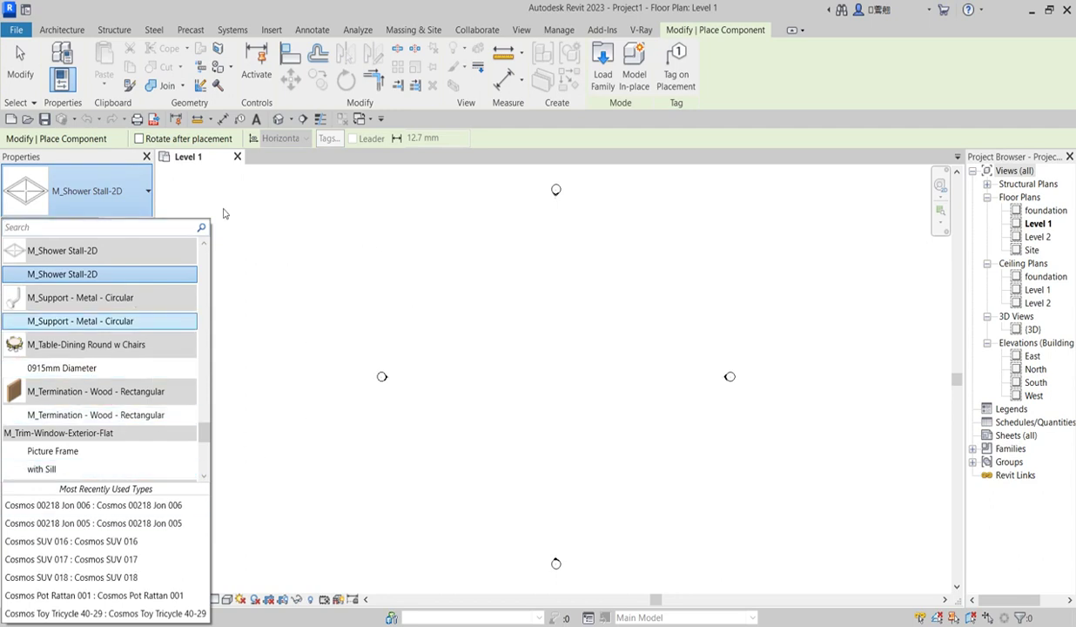
click(265, 207)
right_click(265, 207)
click(293, 216)
right_click(269, 203)
click(313, 214)
drag(252, 189, 297, 241)
key(Delete)
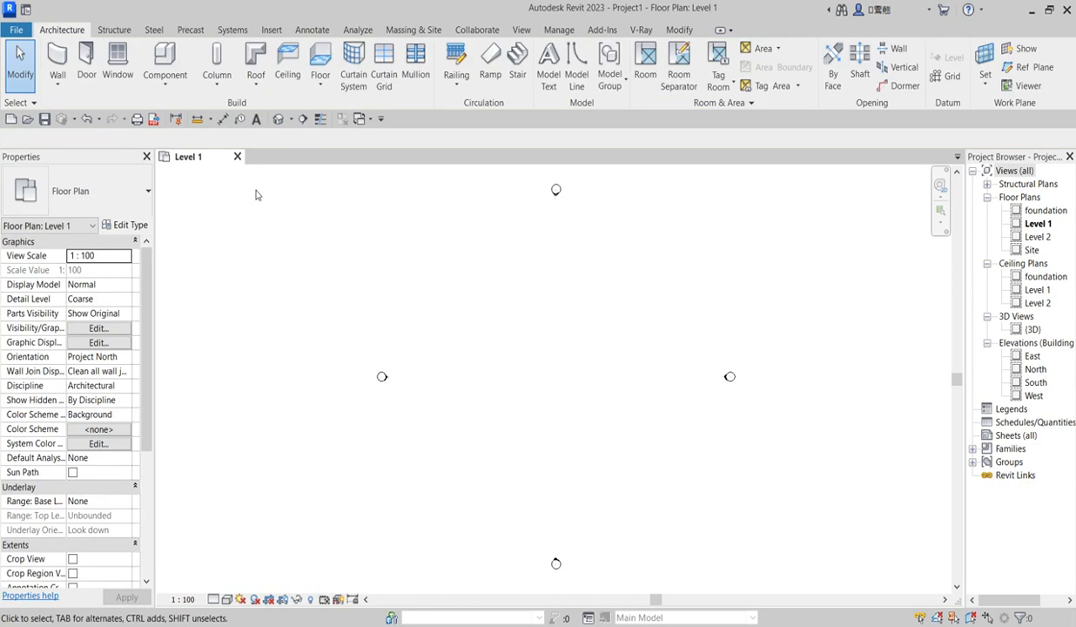
- Close Project1 without saving, check the new-project template list, then return to the empty workspace
click(237, 155)
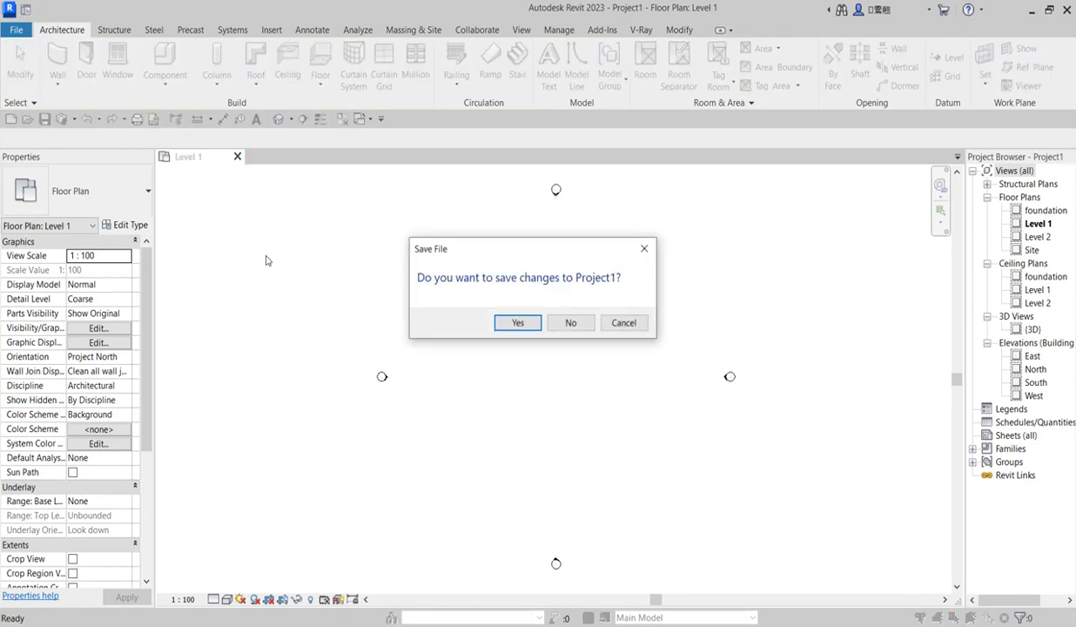
click(571, 323)
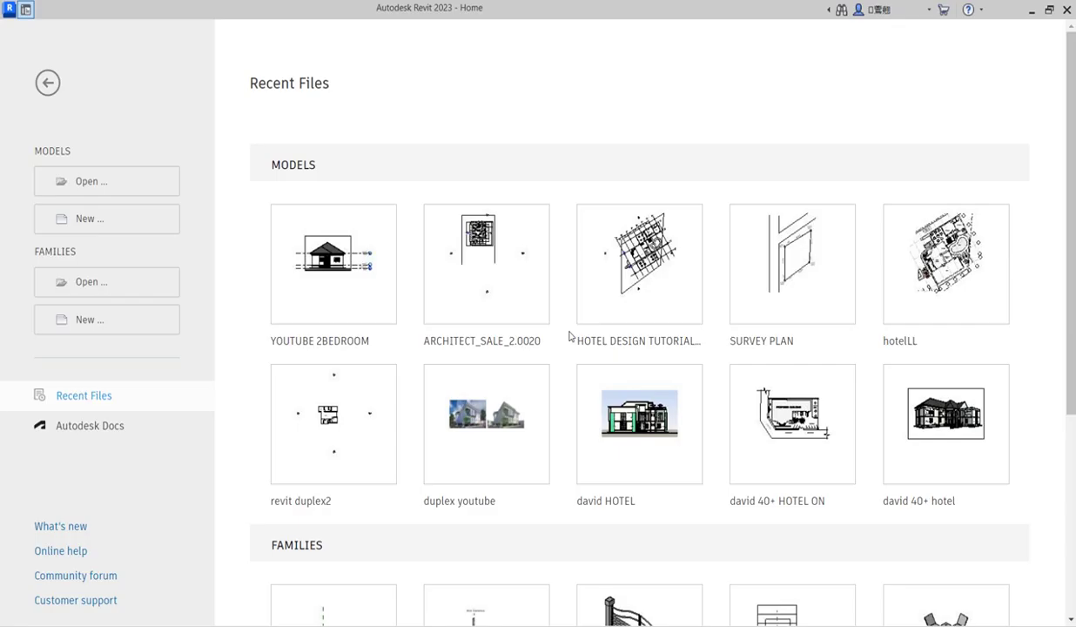
click(93, 218)
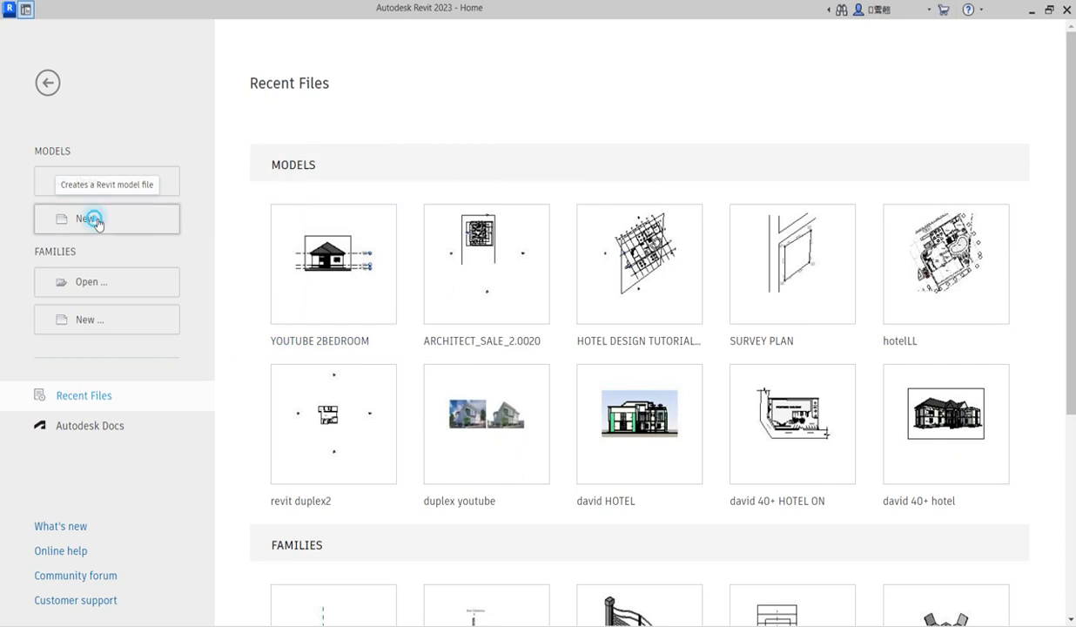
click(477, 249)
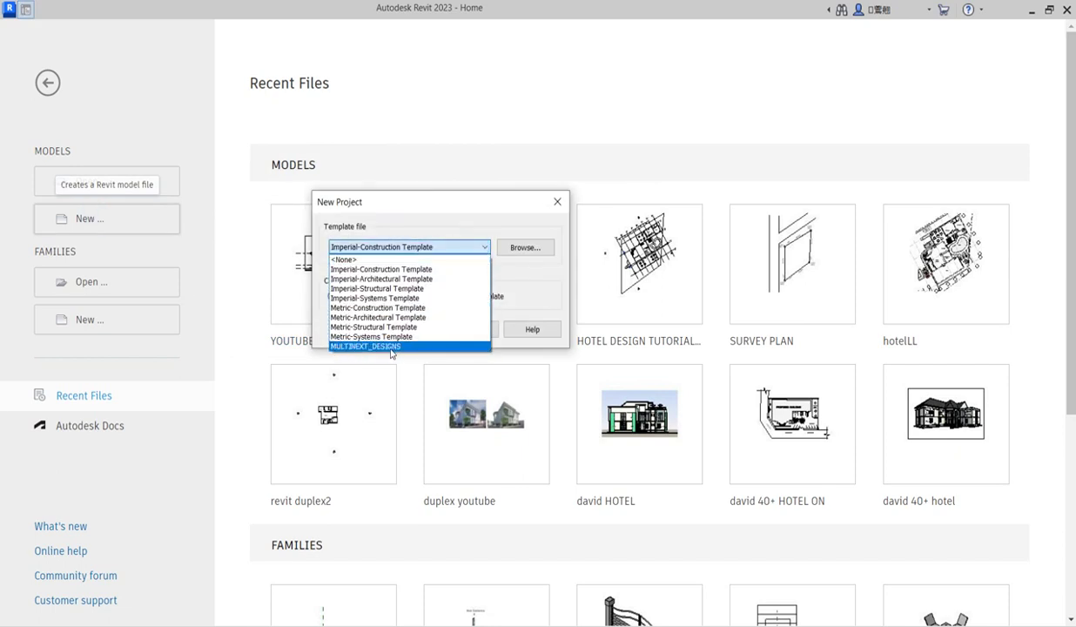
click(474, 209)
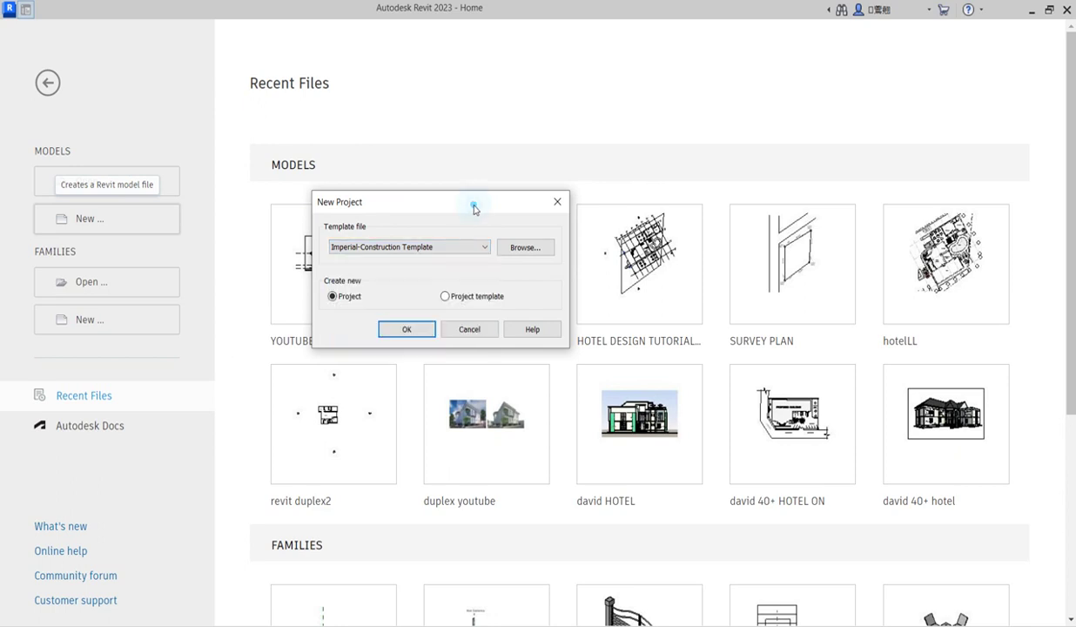
click(557, 202)
click(48, 84)
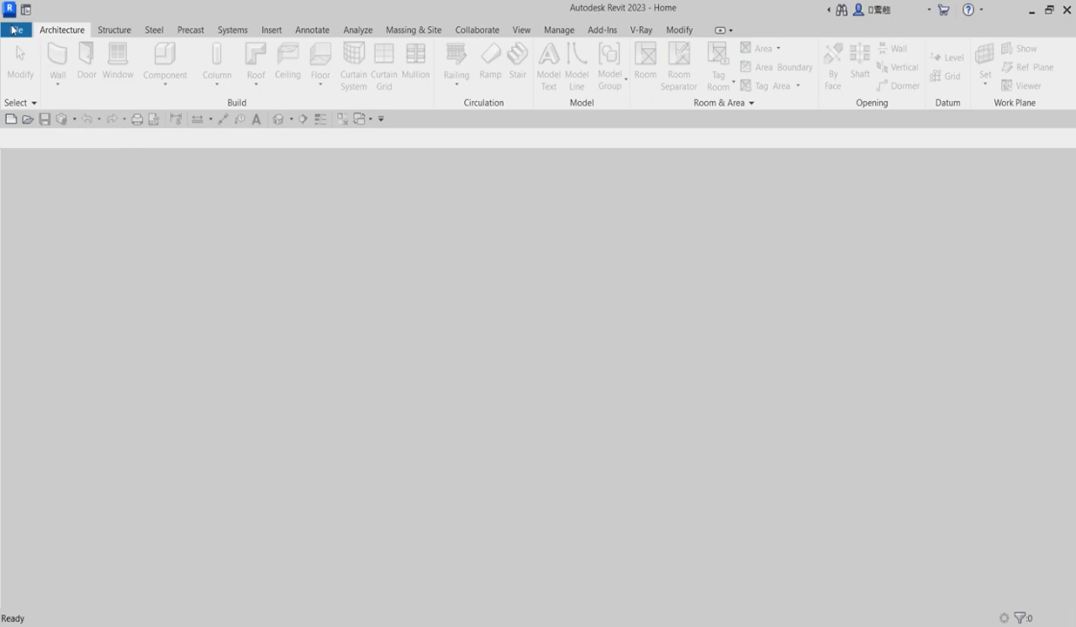
- Show Options > File Locations with the project templates list scrolled down to MULTINEXT_DESIGNS
click(16, 31)
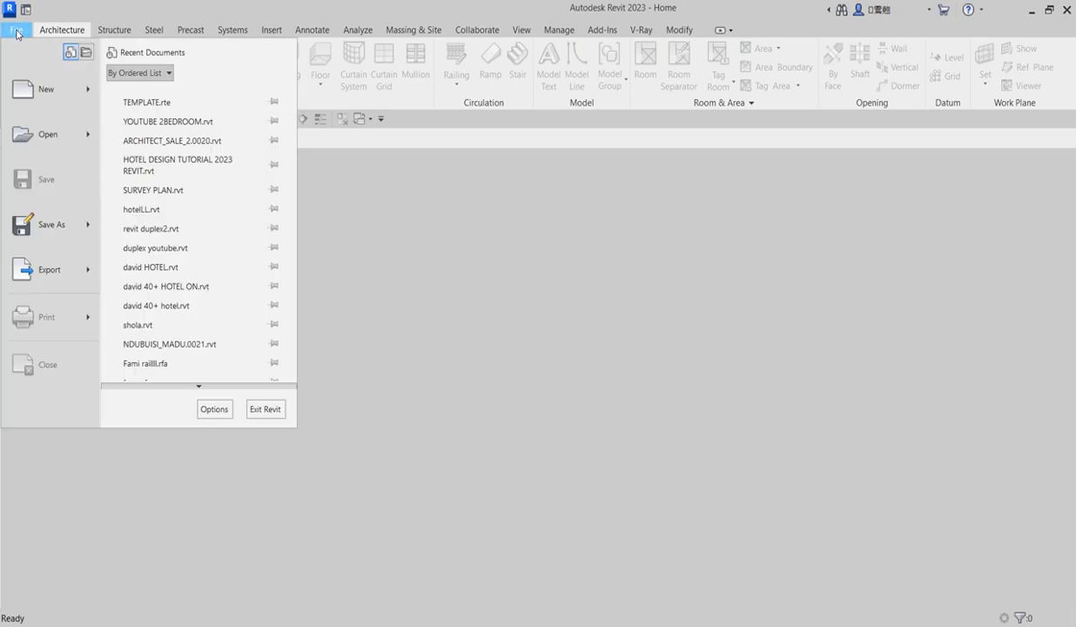
click(211, 409)
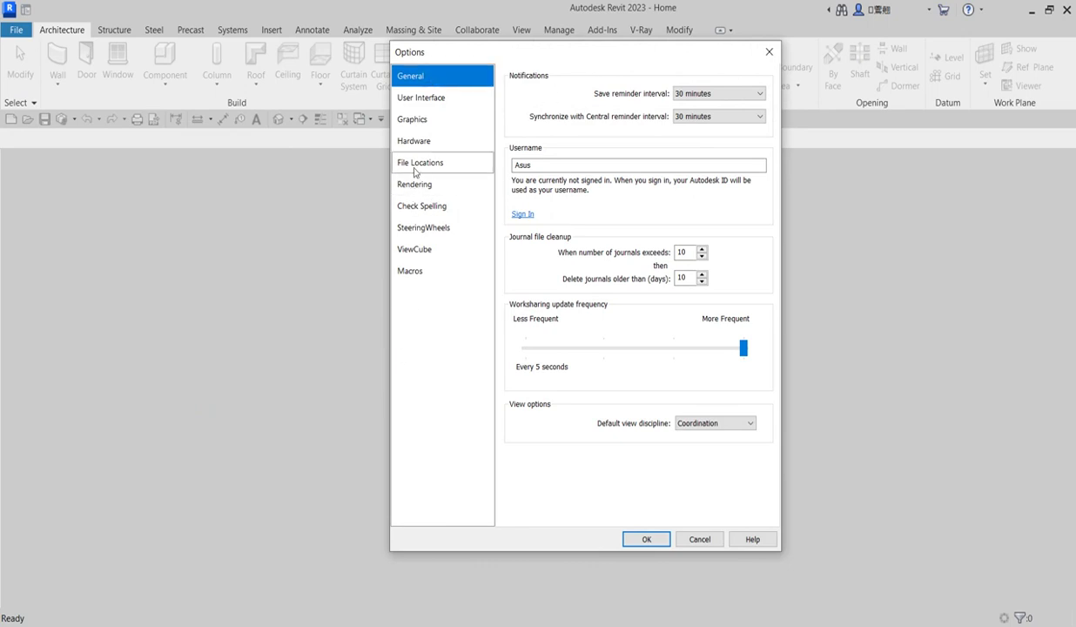
click(418, 166)
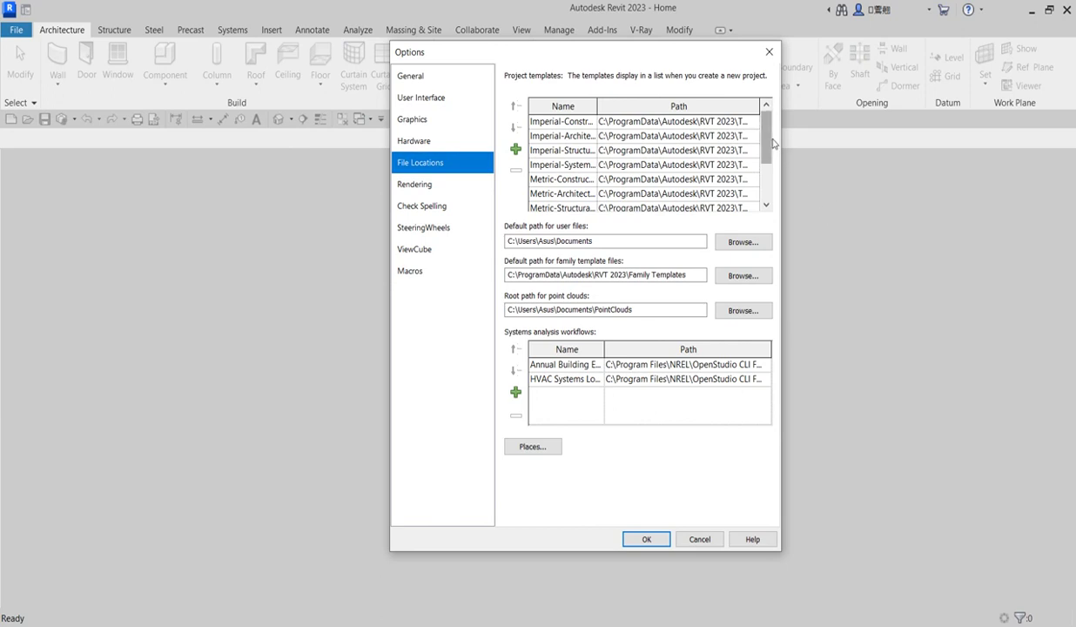
drag(766, 135, 771, 193)
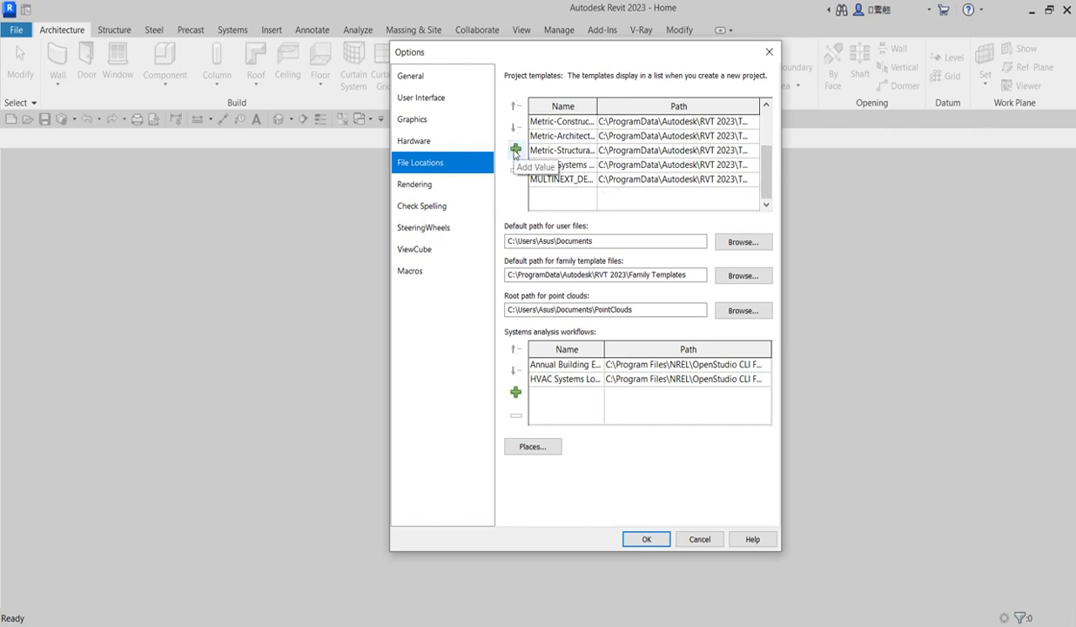
- Add a new project template entry pointing to TEMPLATE.rte in the Desktop TEMPLATE folder
click(515, 150)
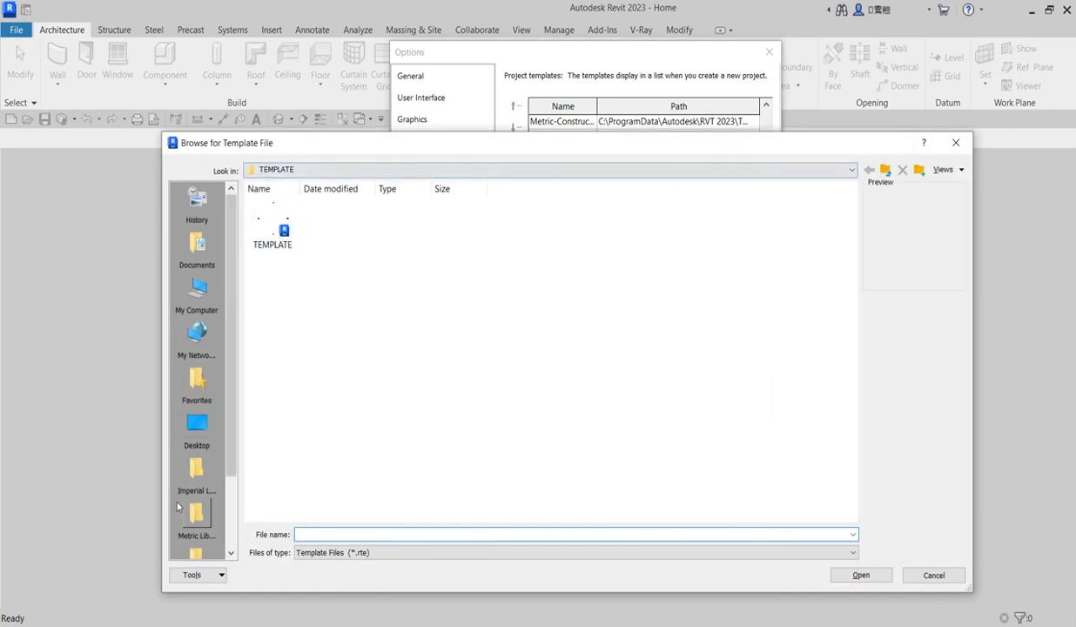
click(198, 425)
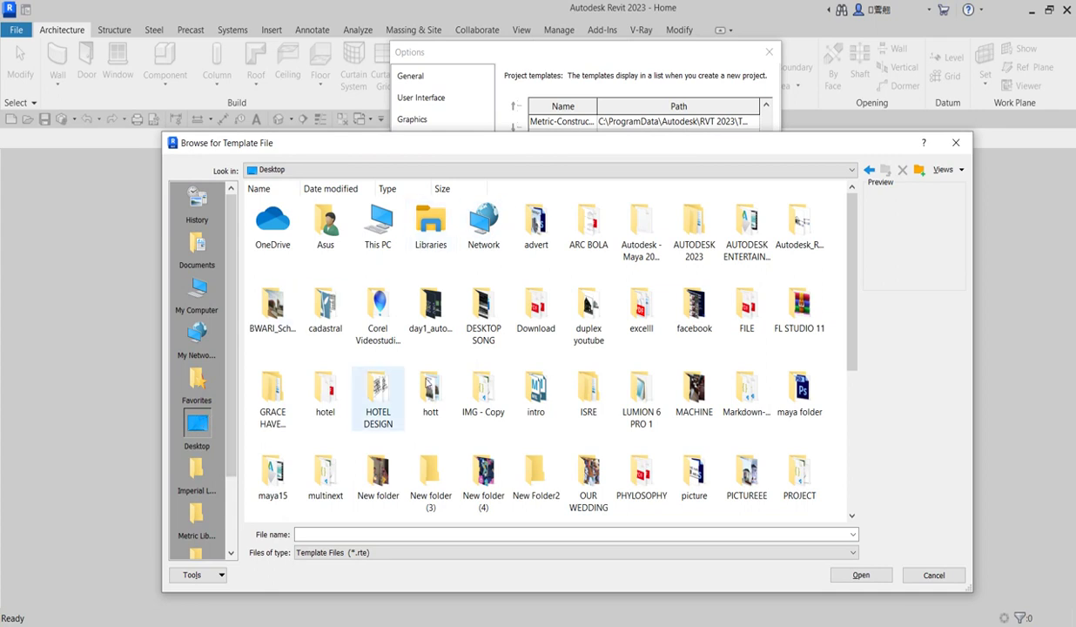
click(548, 310)
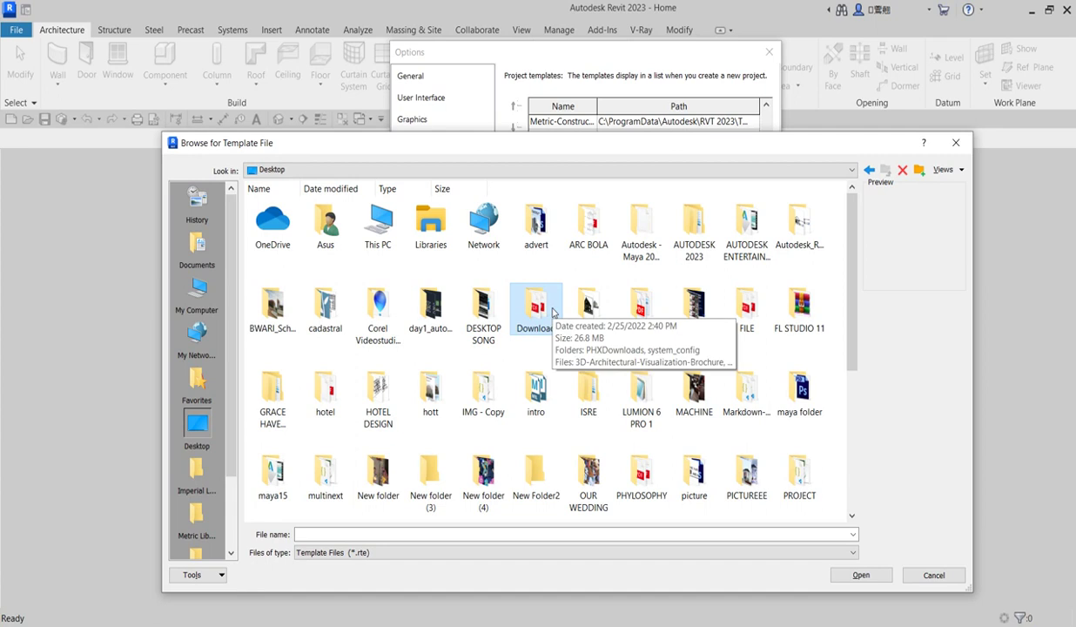
scroll(552, 312, down, 3)
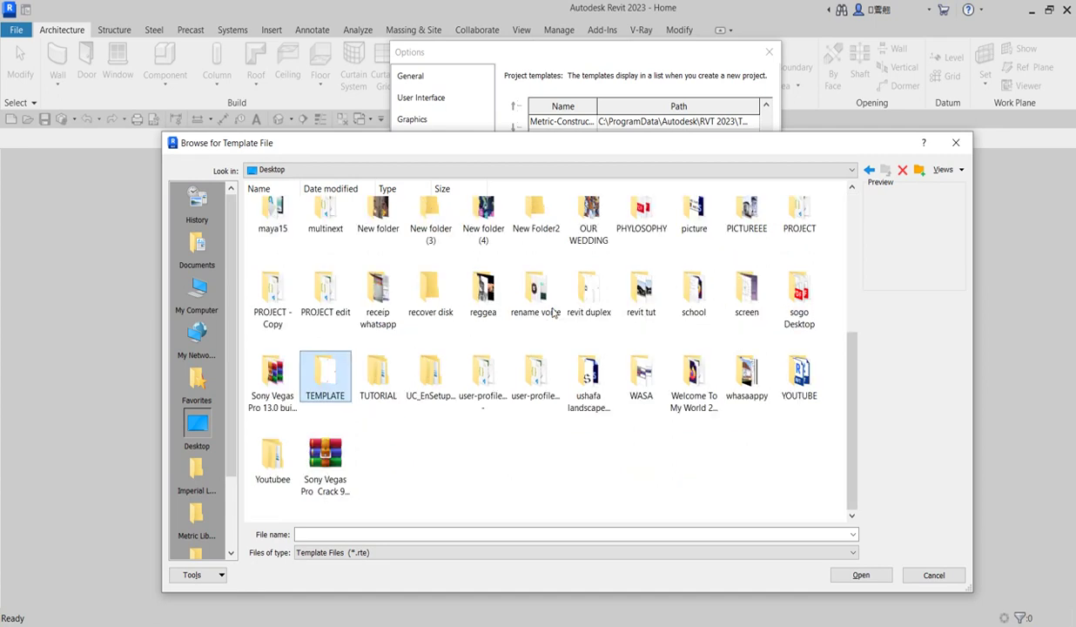
double_click(329, 383)
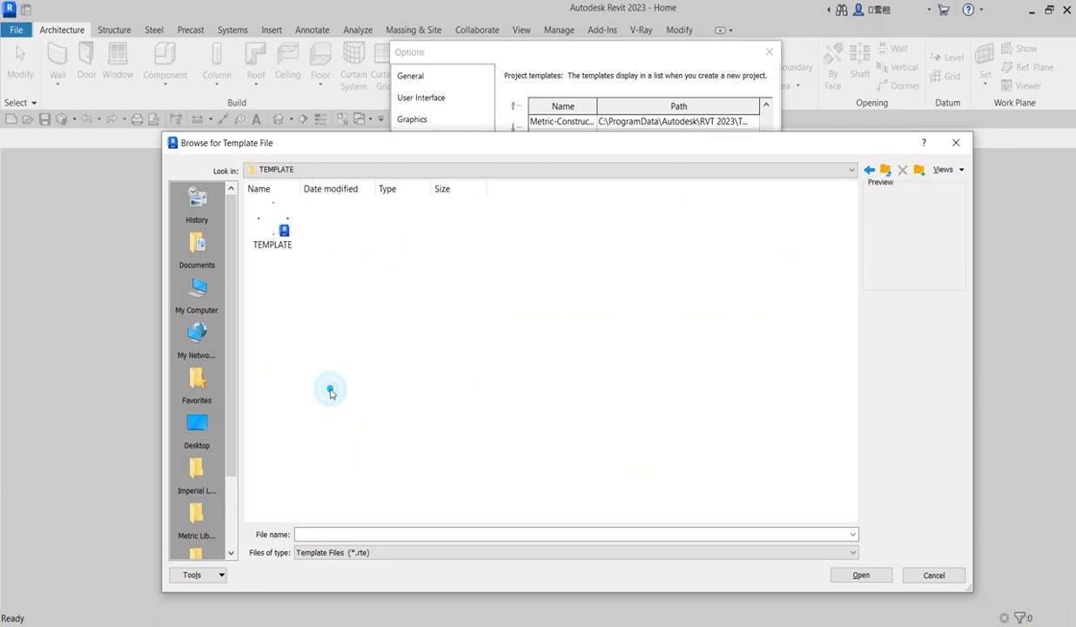
click(859, 575)
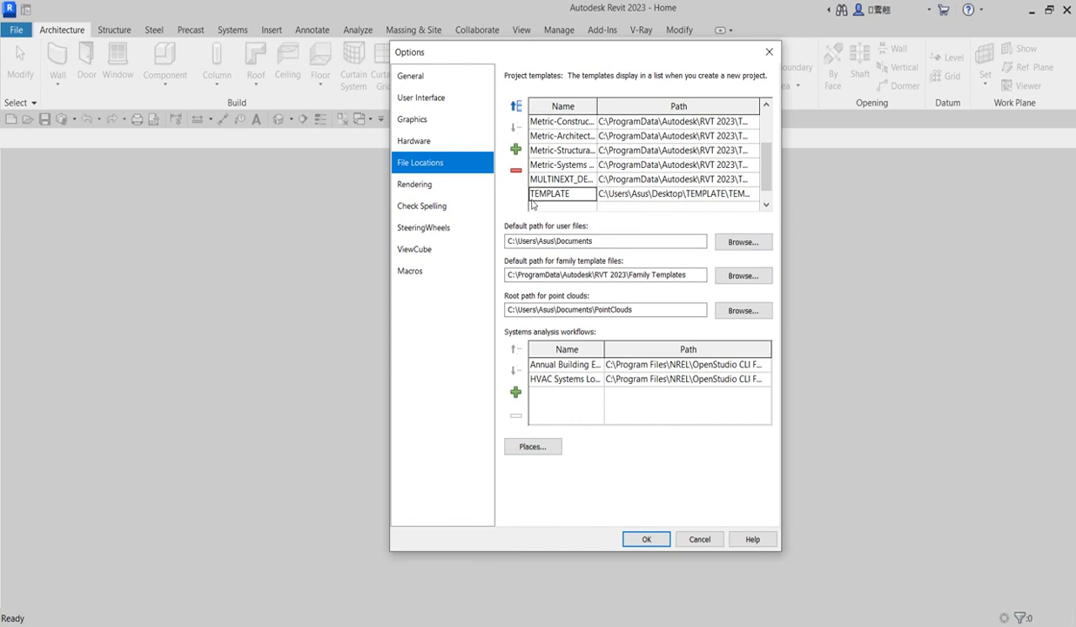
- Save the Options, then start a test project from the TEMPLATE entry and close its Level 1 view
click(648, 539)
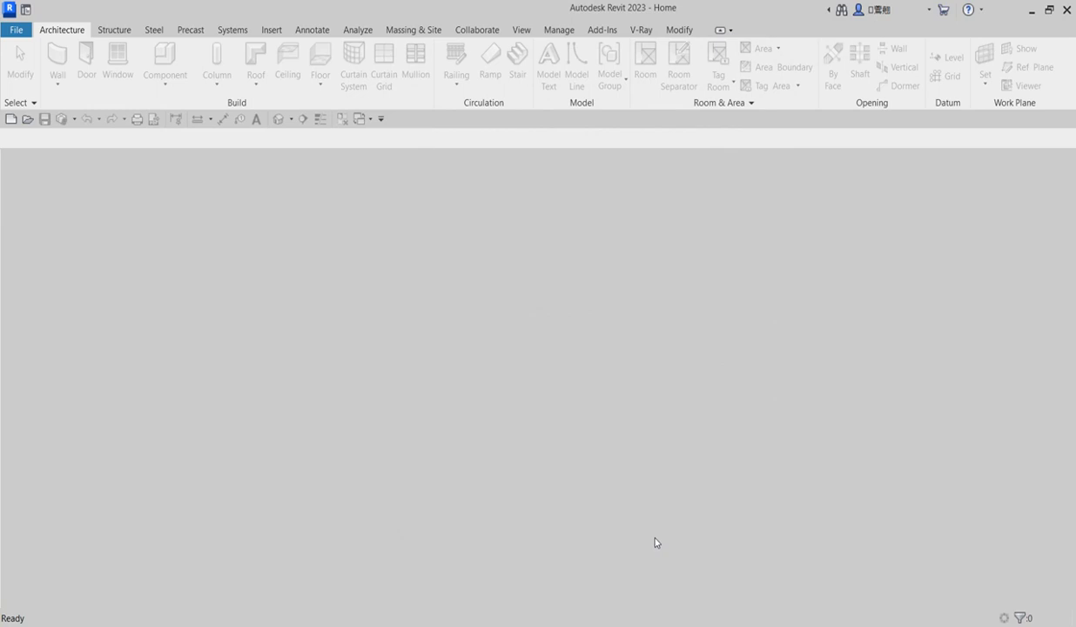
click(14, 30)
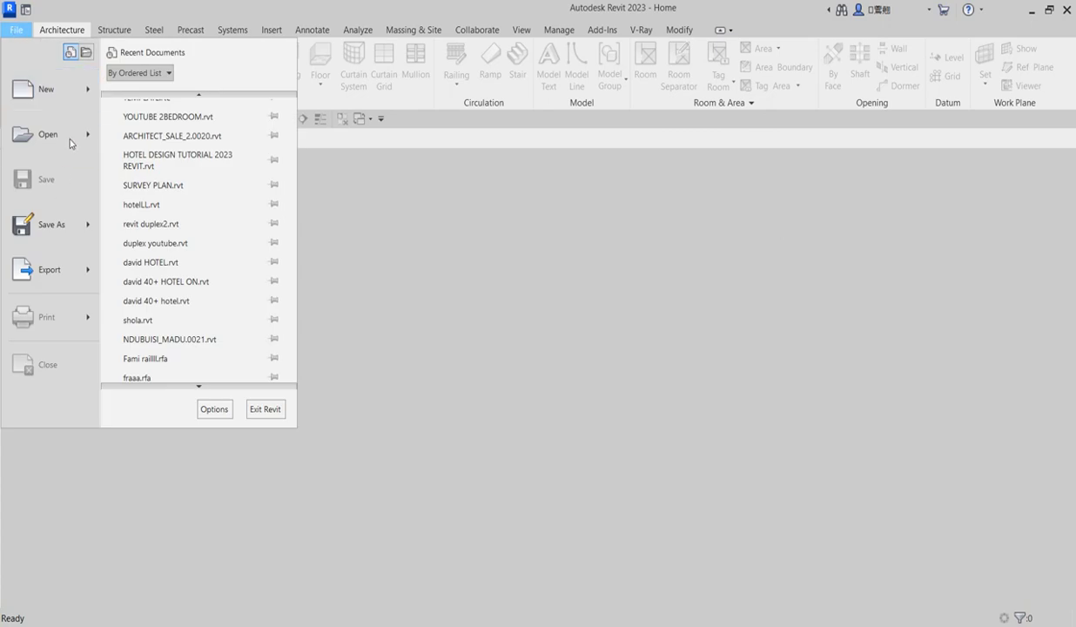
click(47, 95)
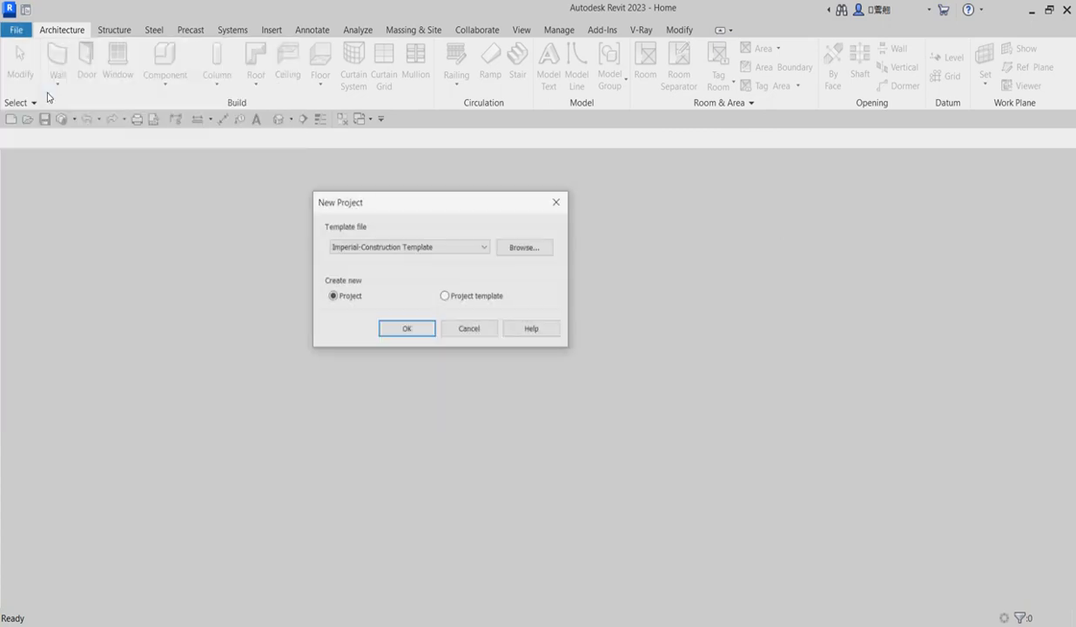
click(477, 248)
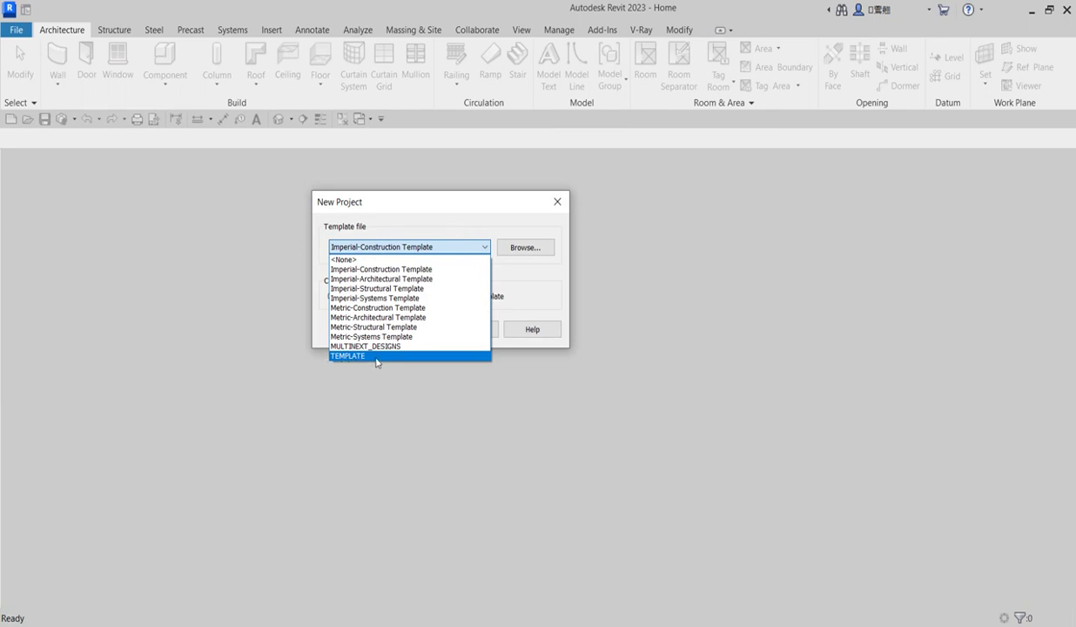
click(357, 355)
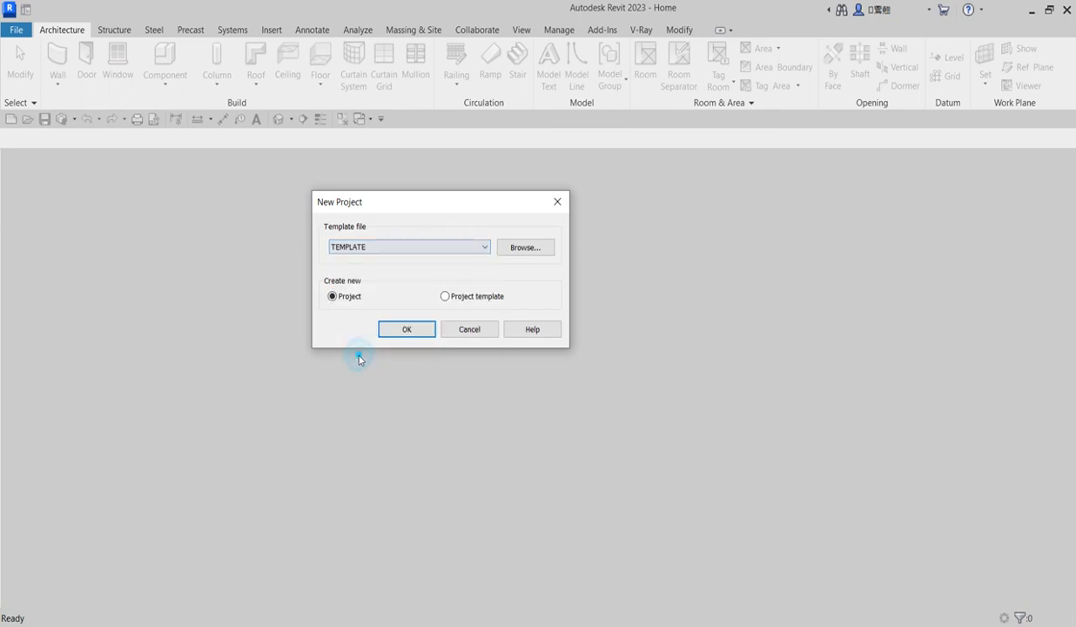
click(407, 331)
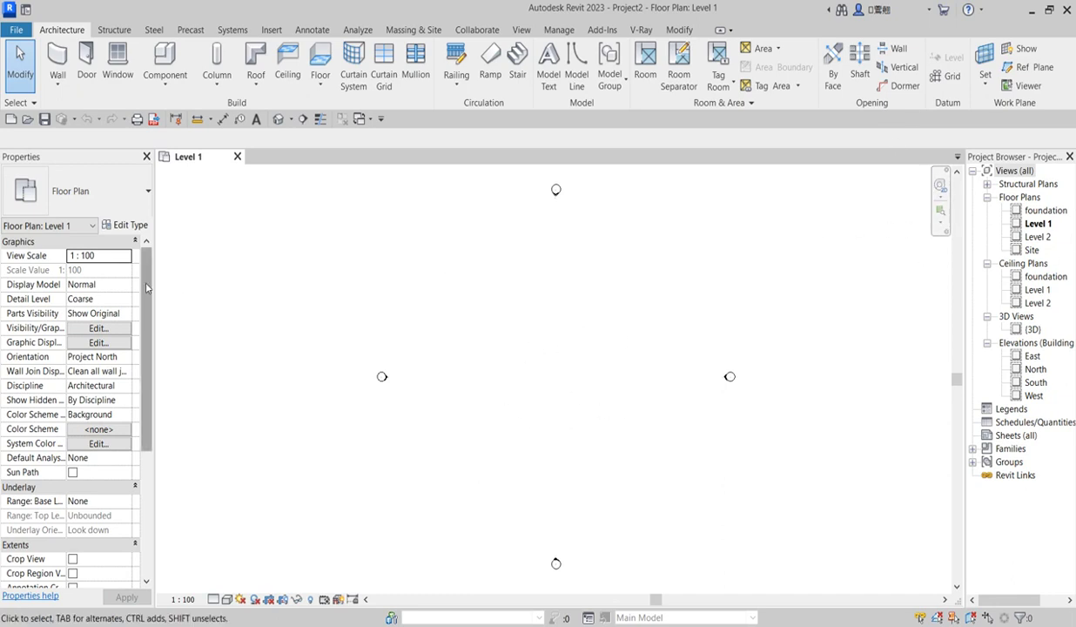
click(236, 157)
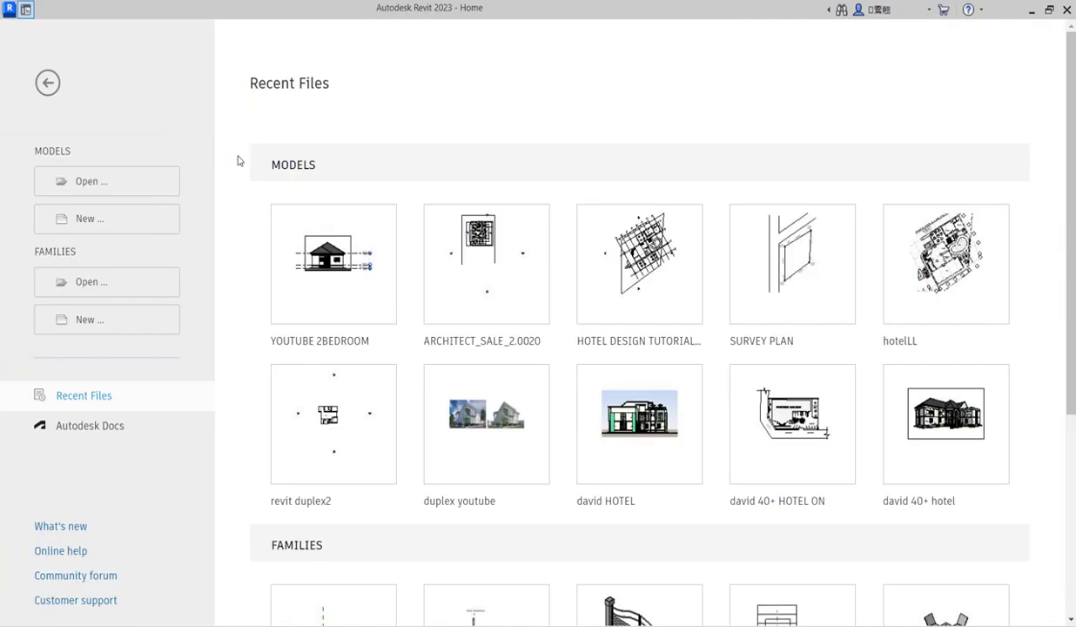
- Close Revit and relaunch it from the Revit 2023 desktop shortcut
click(1067, 10)
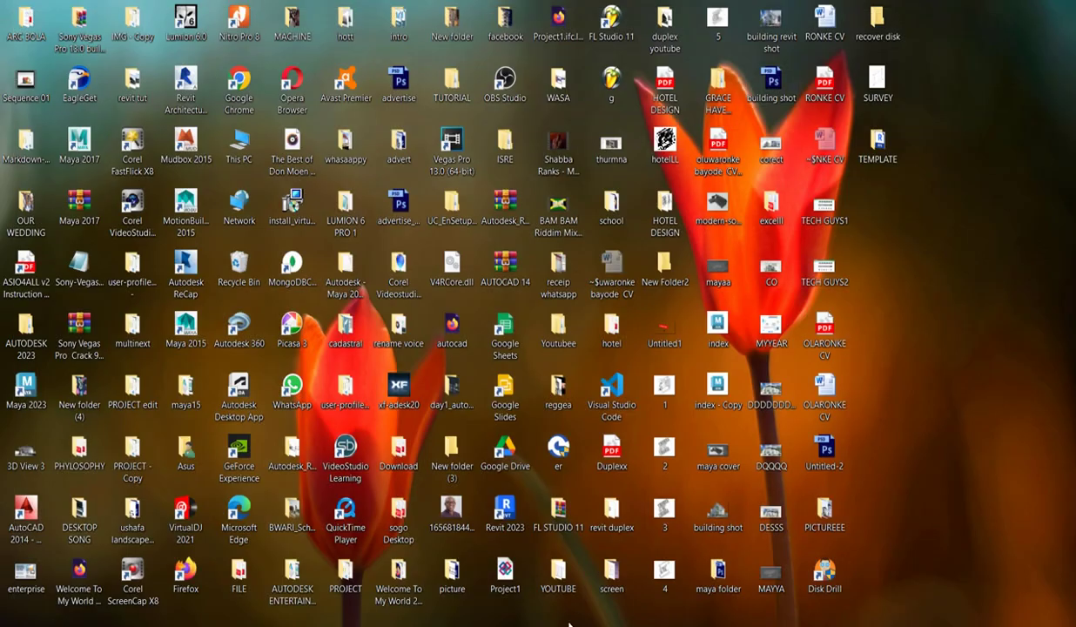
double_click(507, 512)
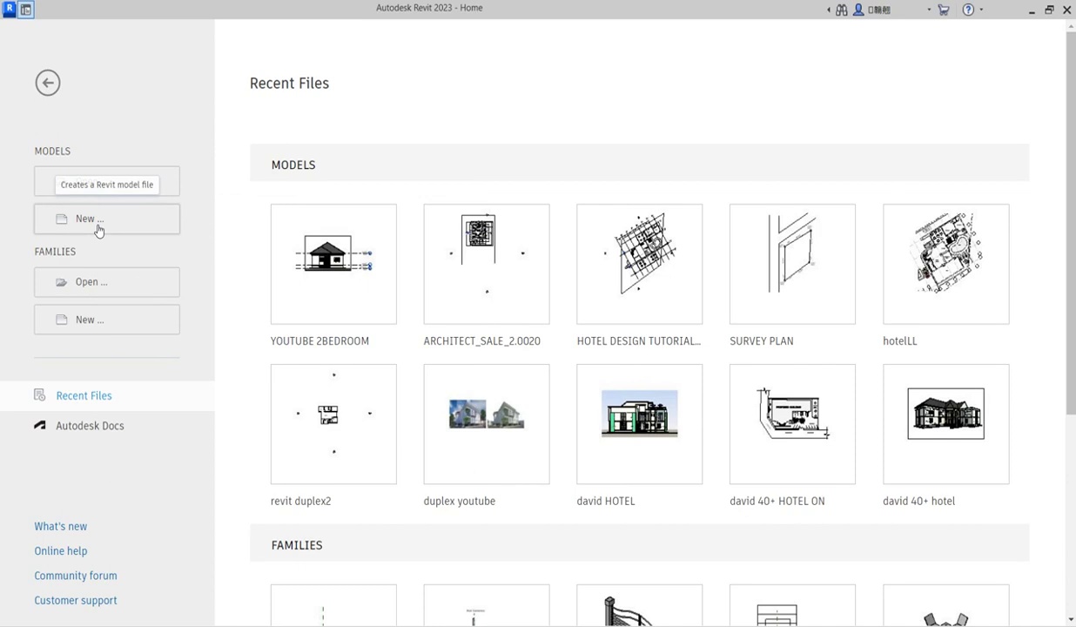
- Create a new project with TEMPLATE selected as the template file
click(96, 228)
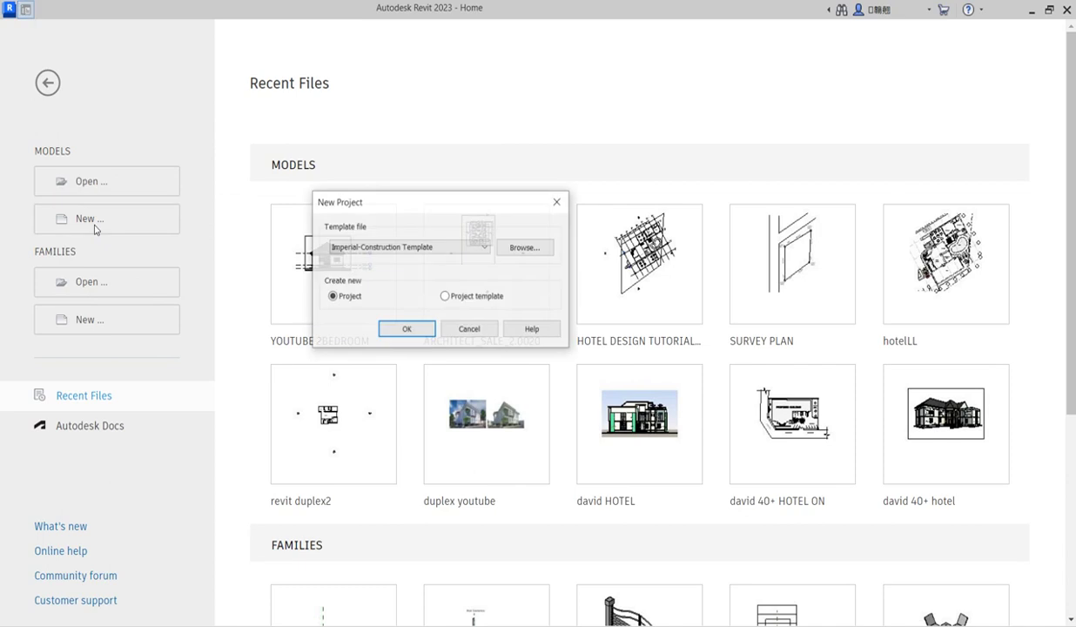
click(483, 251)
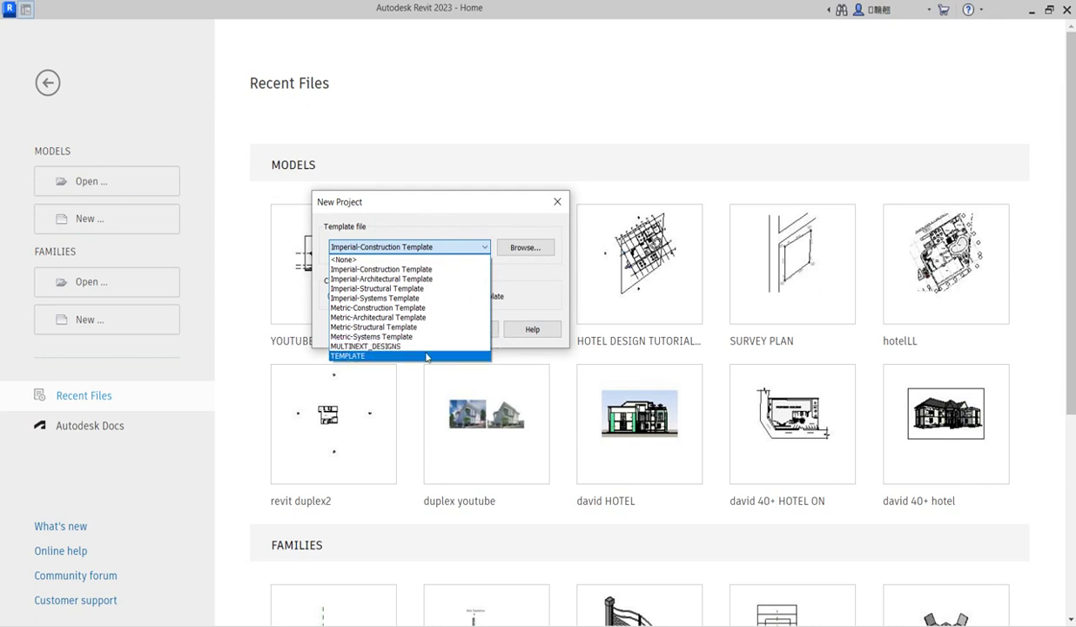
click(348, 356)
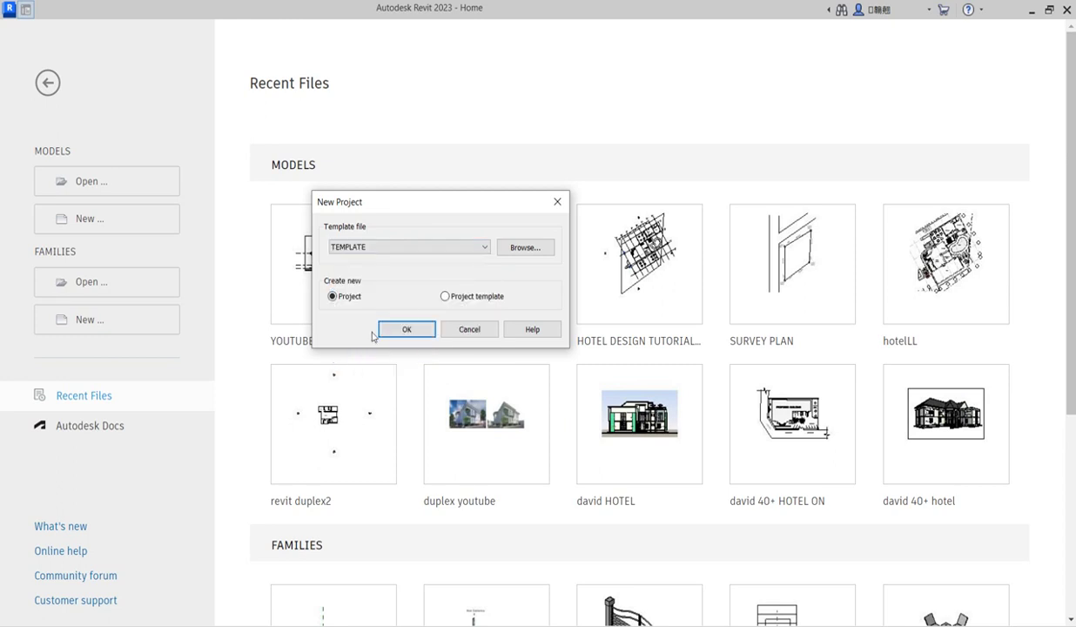
click(406, 330)
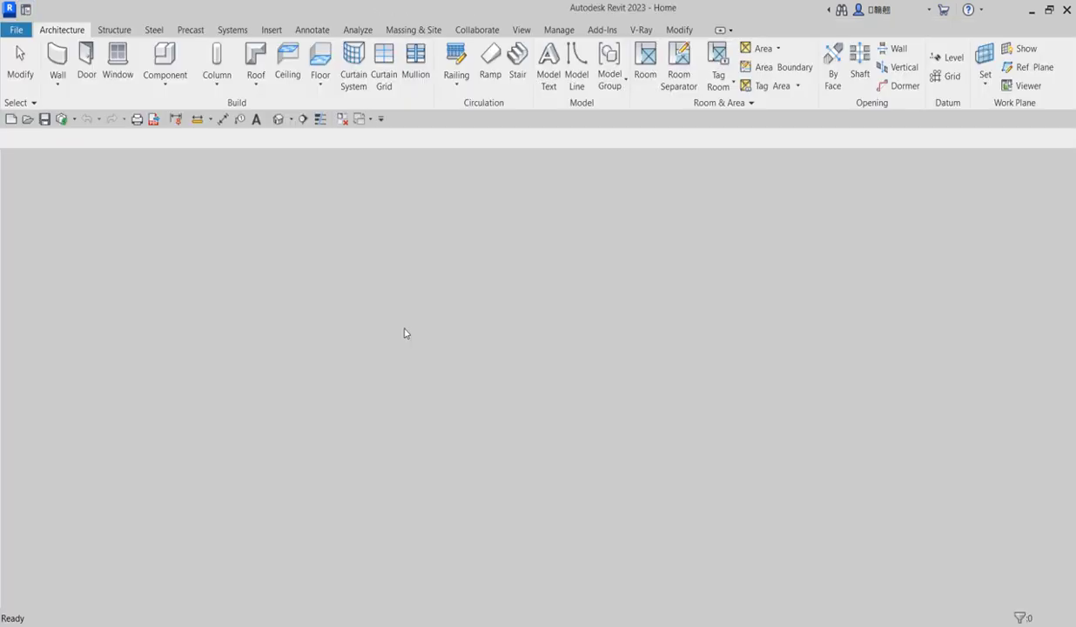